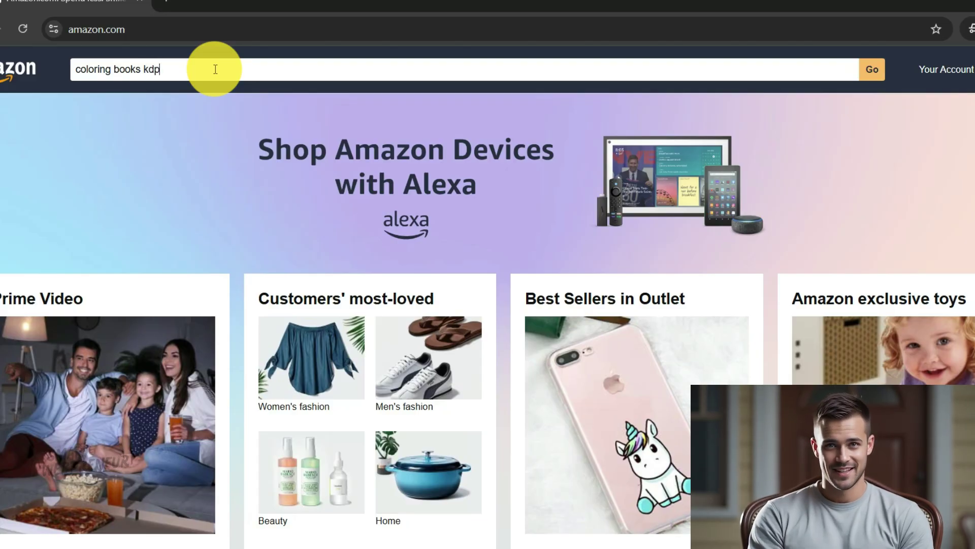
Open the Fairy Fantasia coloring book's product page from the 'coloring books kdp' results.
scroll(406, 267, down, 6)
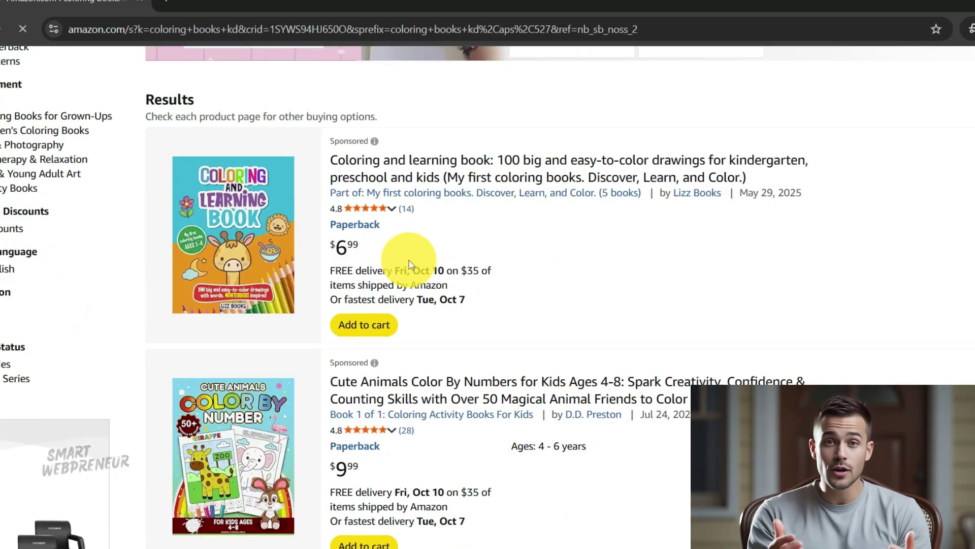
scroll(410, 264, down, 1)
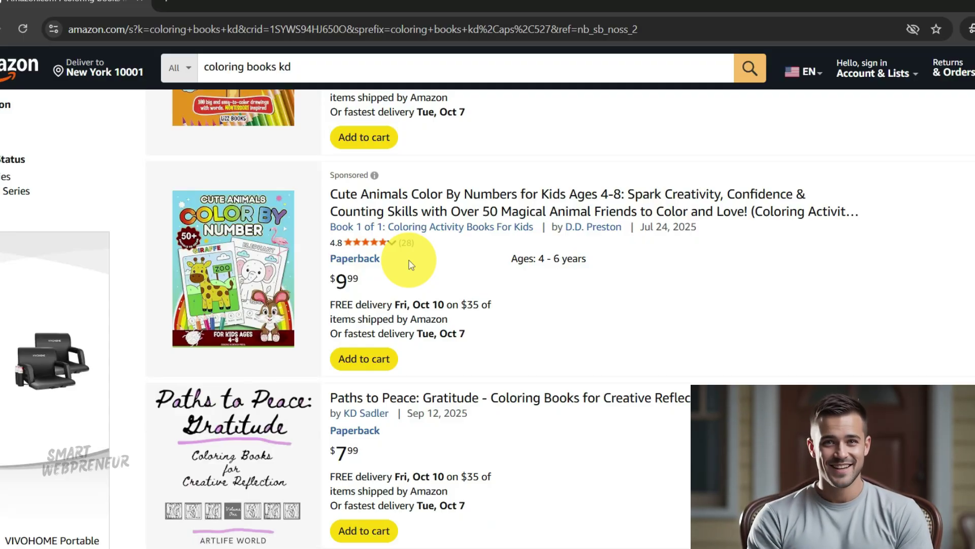
scroll(421, 299, down, 2)
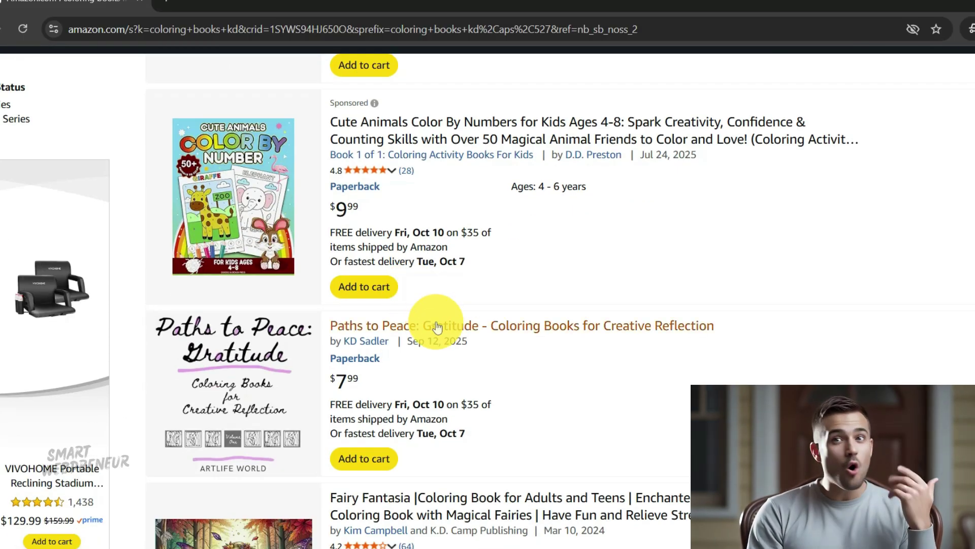
scroll(432, 320, down, 5)
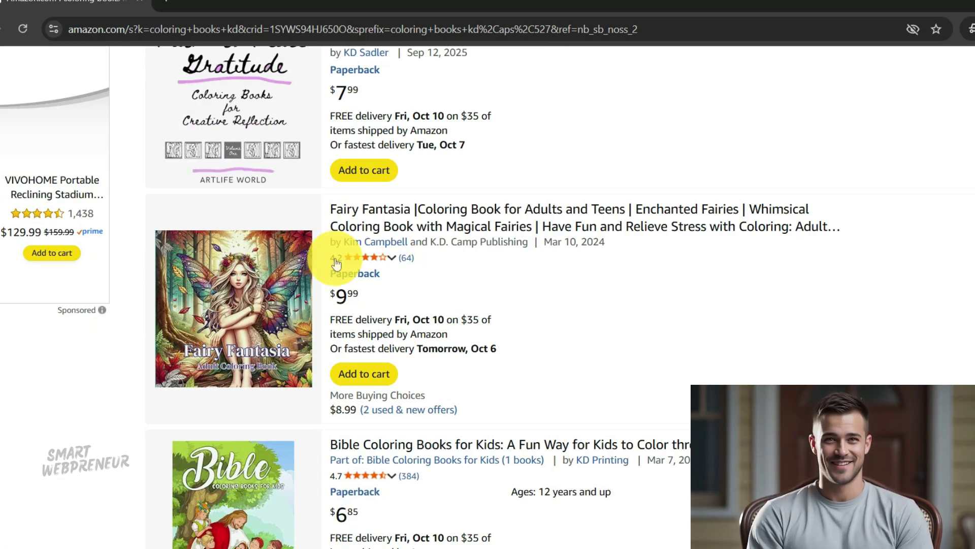
ctrl+click(425, 218)
Switch to the Fairy Fantasia product page and enlarge its cover image.
click(233, 2)
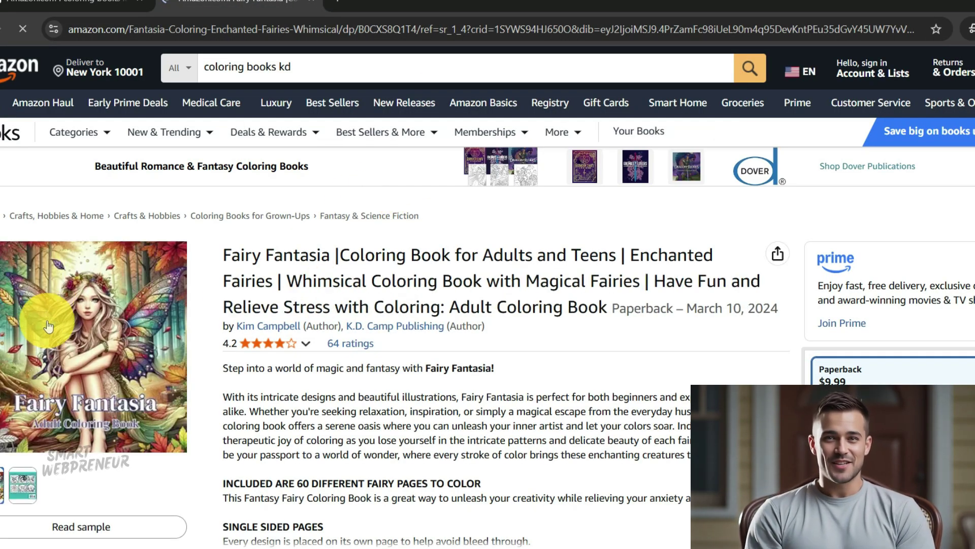
click(63, 325)
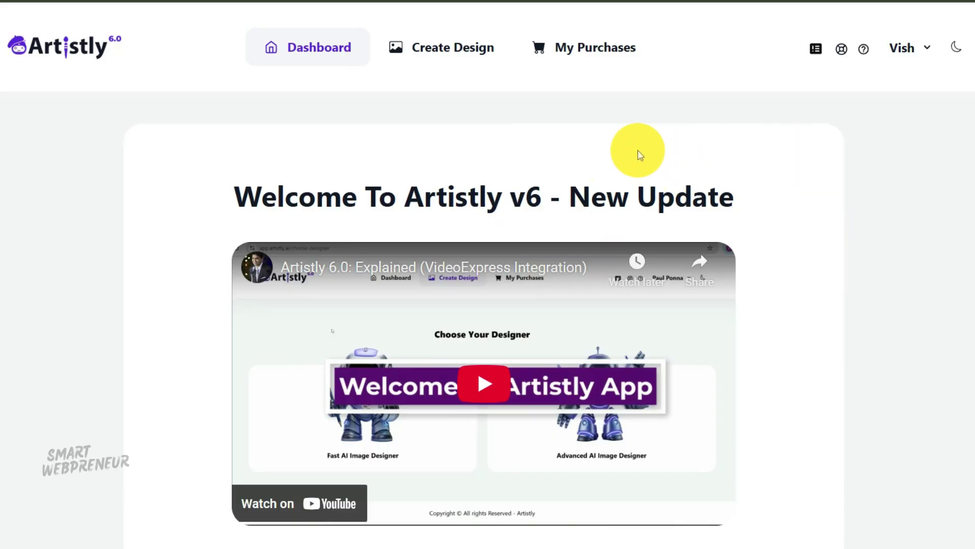
Start a new Fast AI Image Designer design and reveal the Personal Designs tab.
click(458, 64)
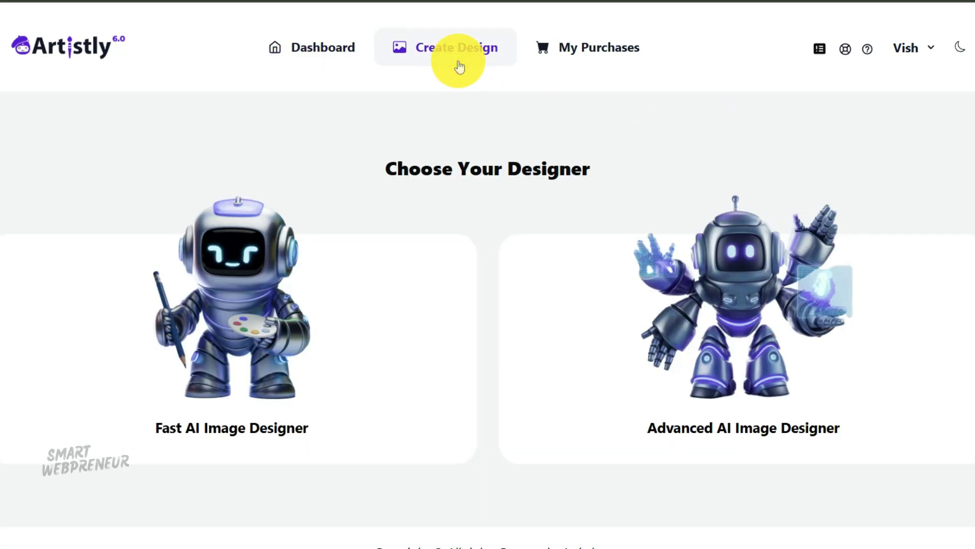
click(406, 309)
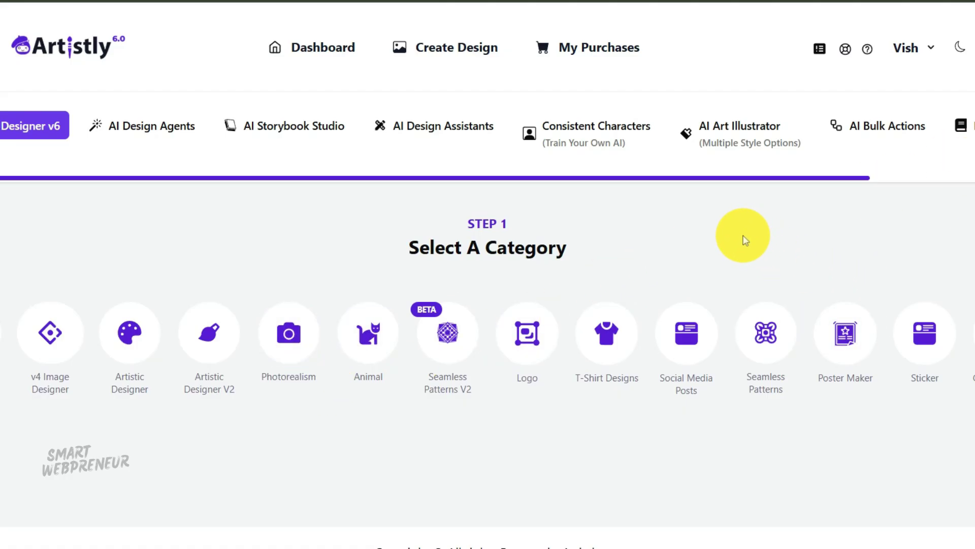
click(732, 181)
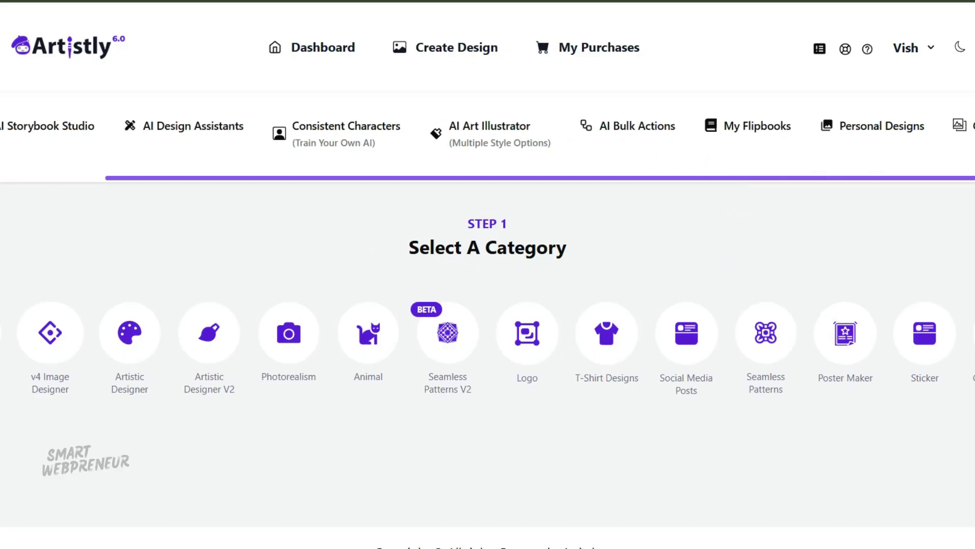
Open the Personal Designs gallery, browse the thumbnails, and load more designs.
click(889, 133)
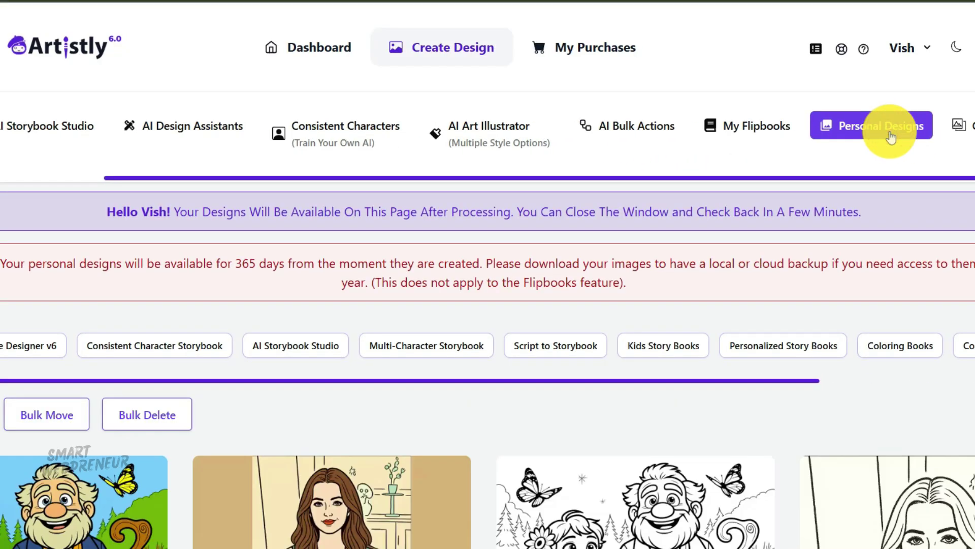
scroll(364, 366, right, 5)
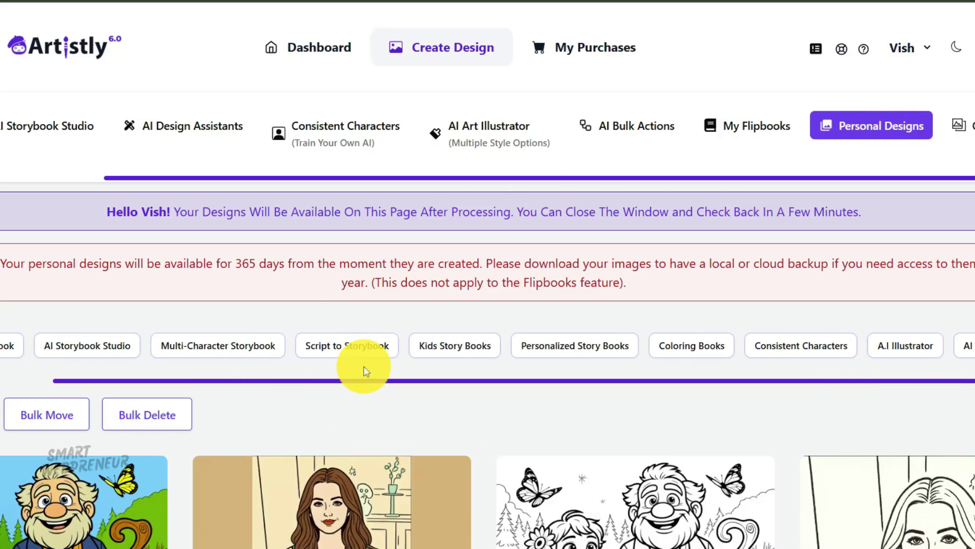
scroll(388, 406, down, 6)
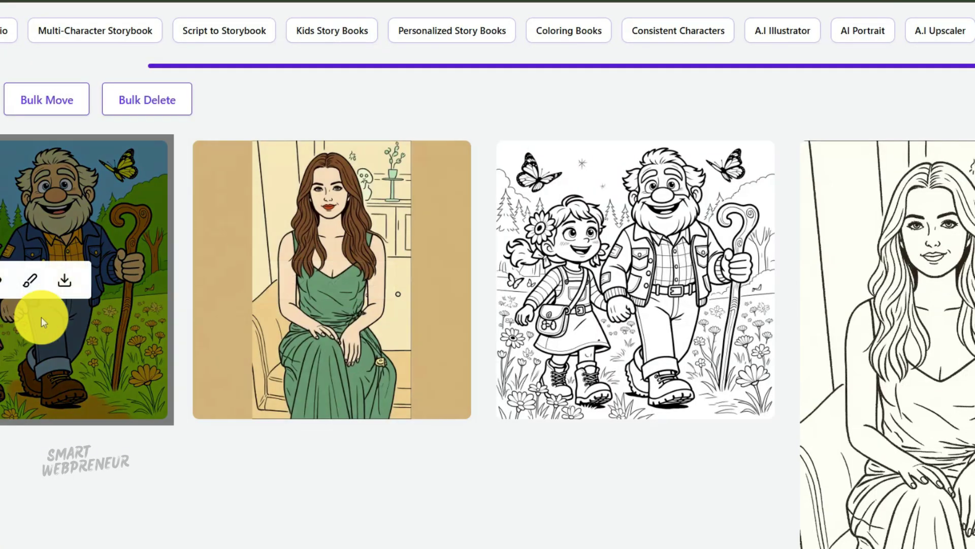
scroll(694, 302, down, 5)
scroll(688, 303, down, 8)
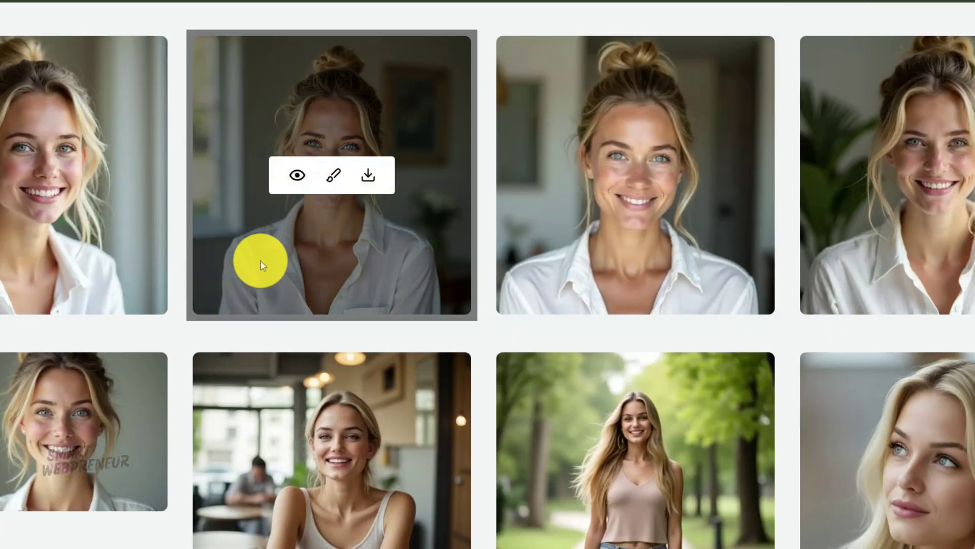
scroll(280, 263, down, 11)
scroll(319, 262, down, 8)
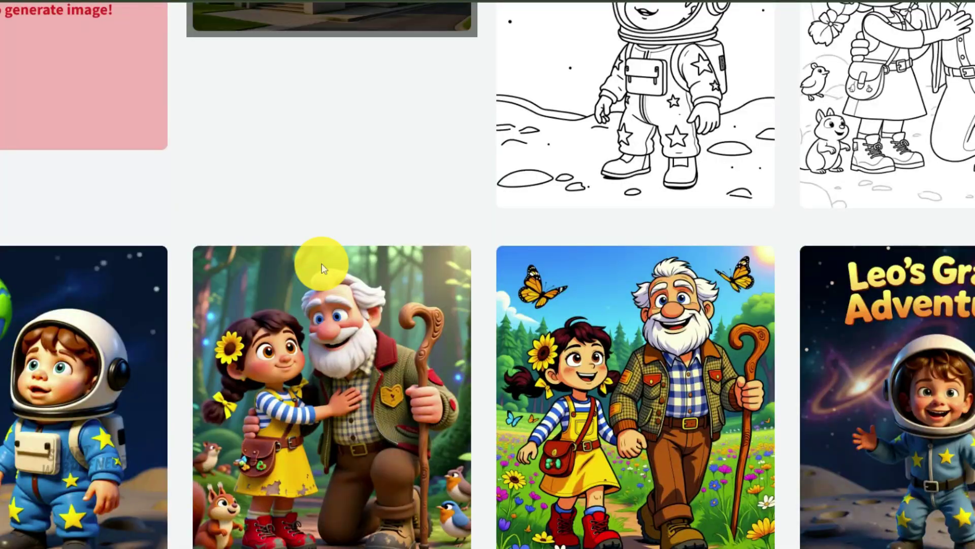
scroll(296, 264, down, 11)
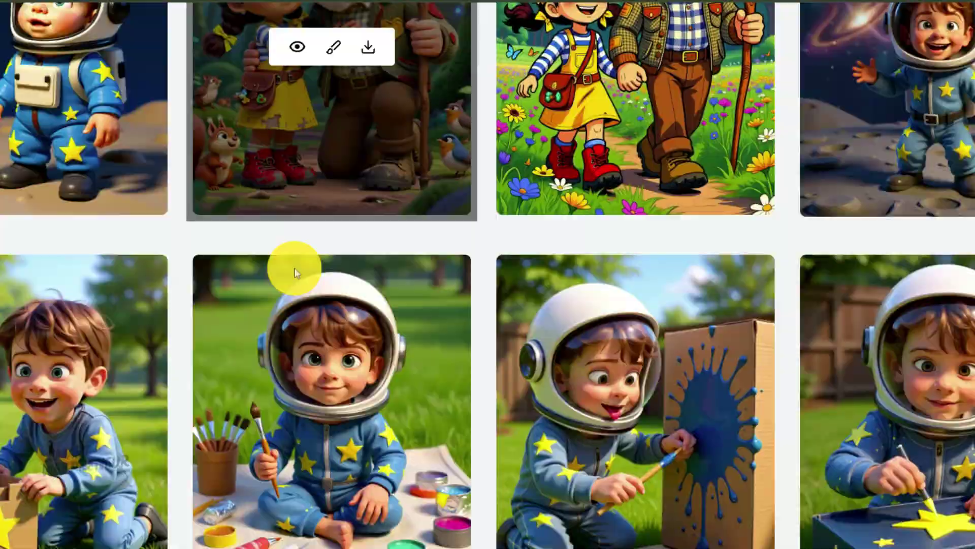
scroll(320, 260, down, 12)
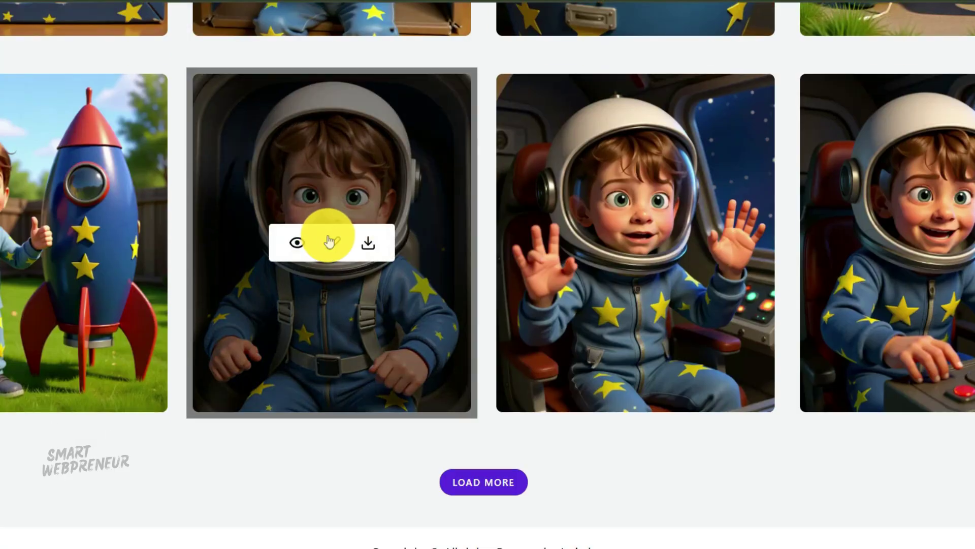
click(483, 482)
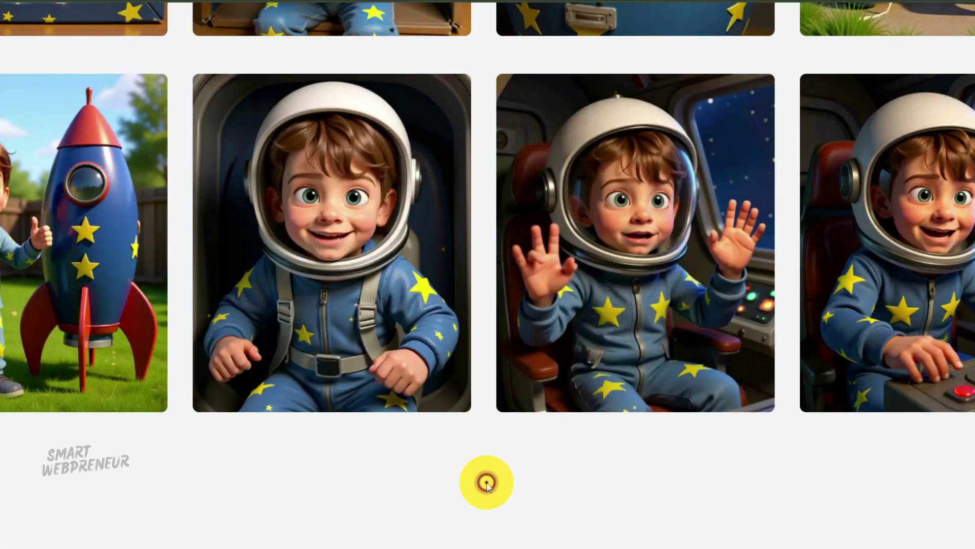
Load another batch of saved designs to reach the astronaut storybook pictures.
scroll(551, 231, down, 9)
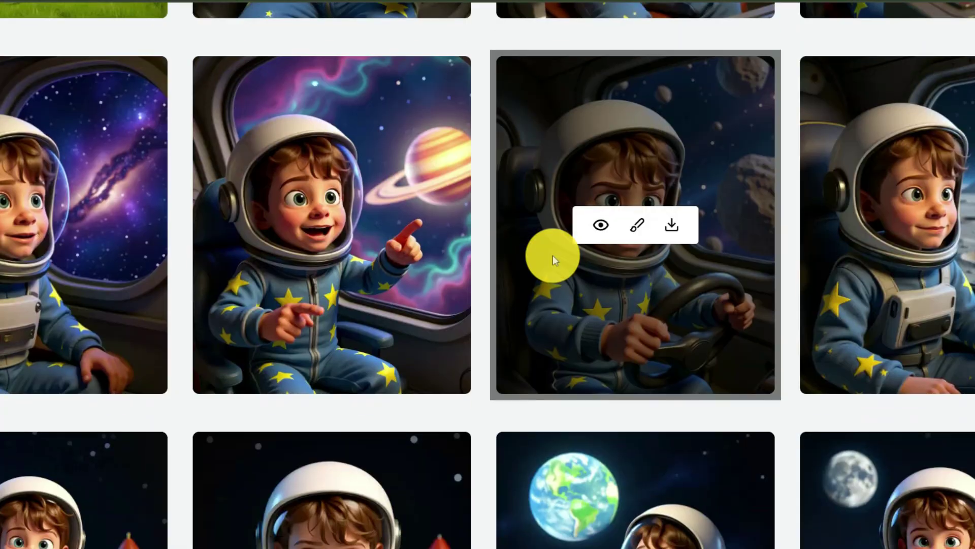
scroll(552, 261, down, 7)
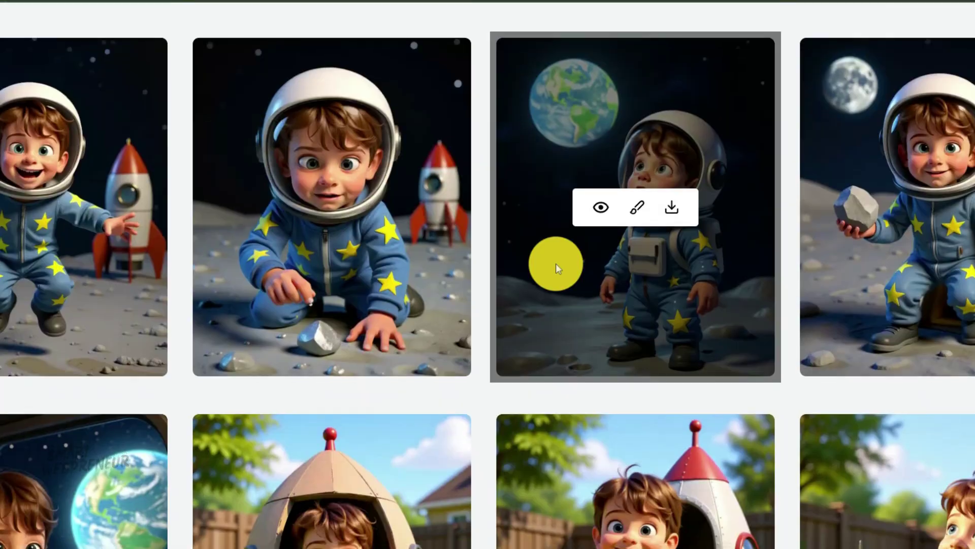
scroll(631, 321, down, 15)
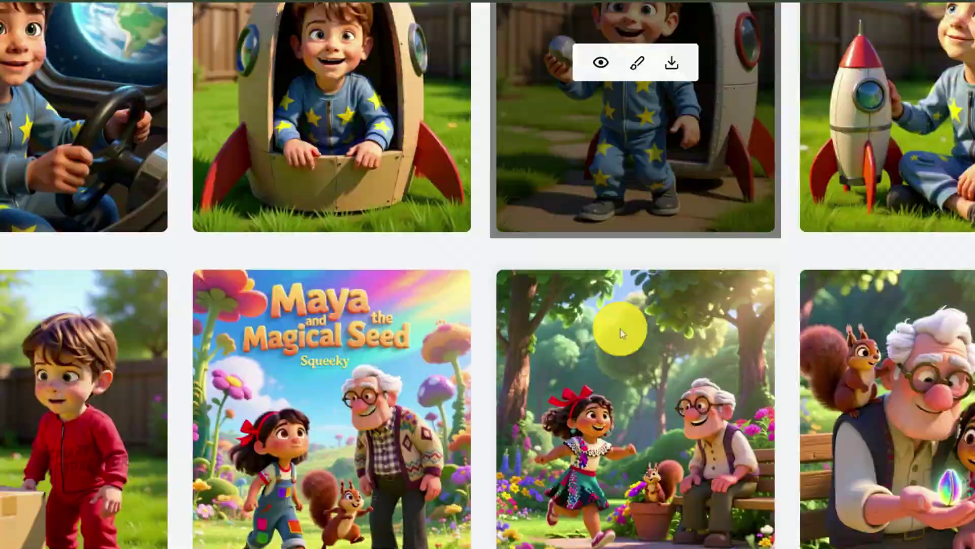
scroll(620, 329, down, 8)
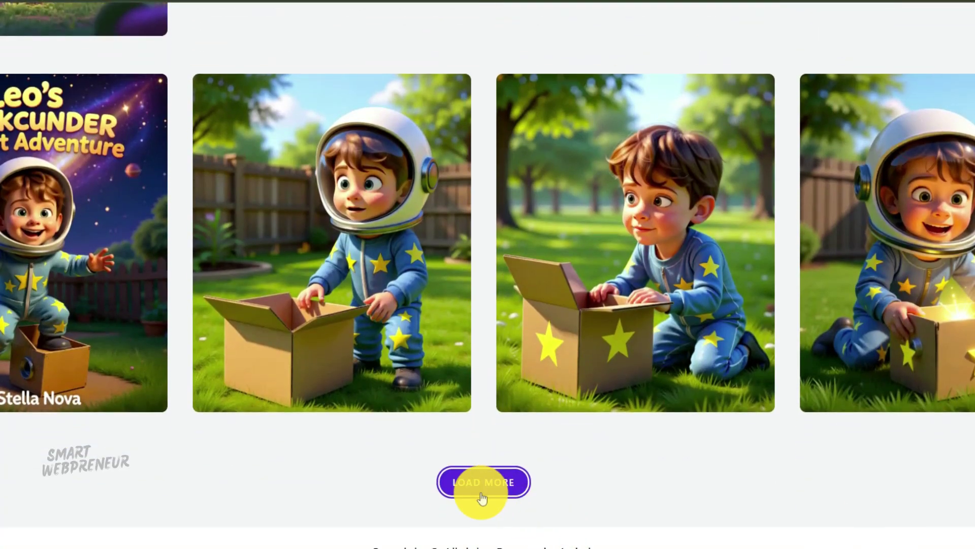
click(480, 489)
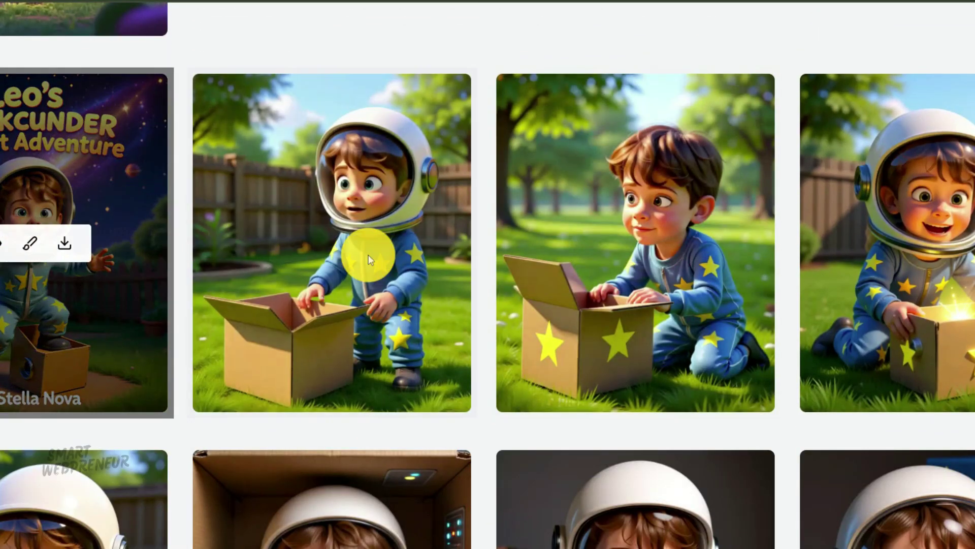
scroll(538, 221, down, 3)
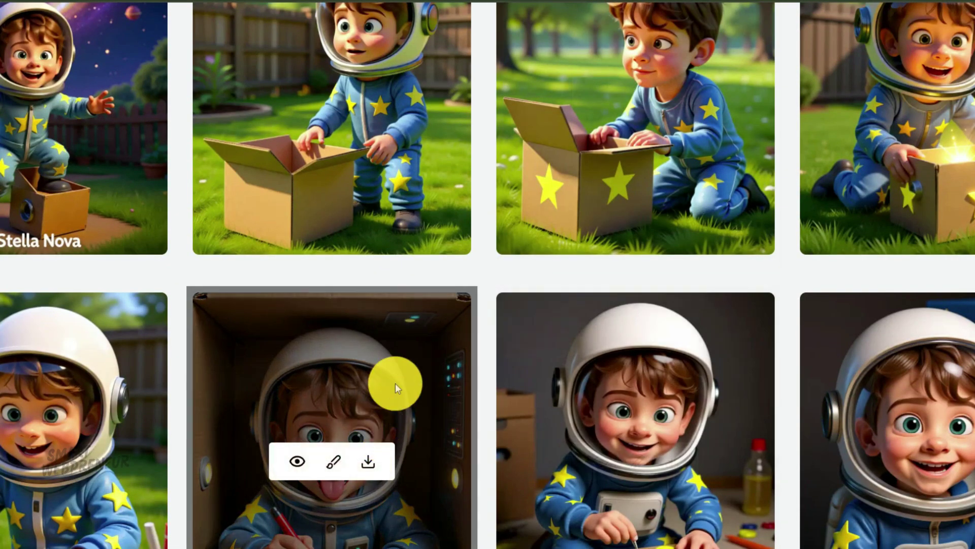
View the astronaut-in-a-box image's details, then close them and return to the gallery.
click(299, 461)
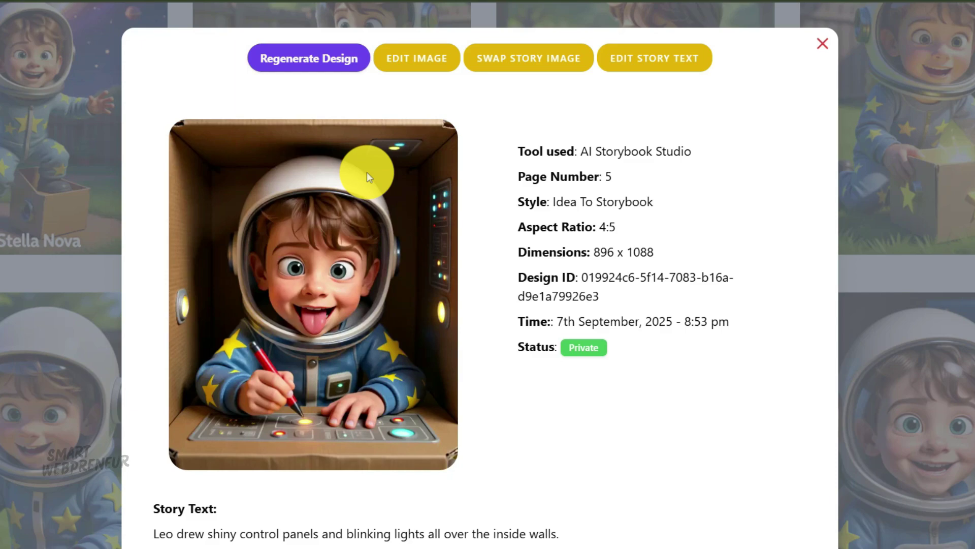
click(827, 48)
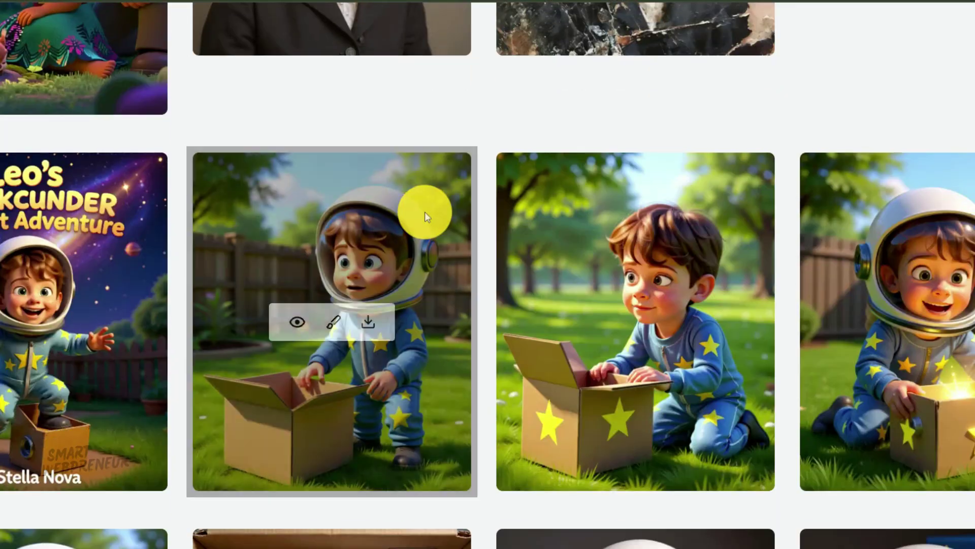
scroll(541, 263, down, 3)
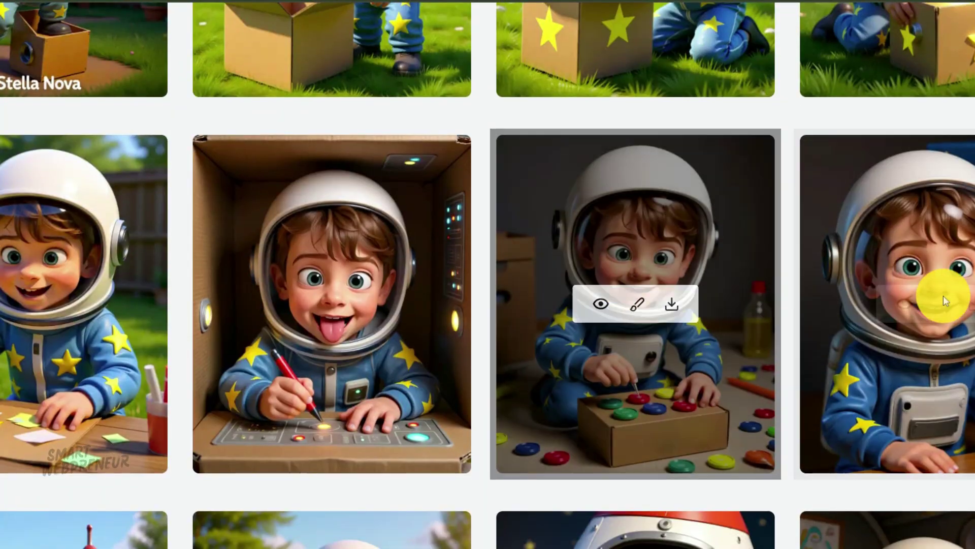
Open a photo full-screen and step back through the cat and pink dahlia photos.
click(905, 305)
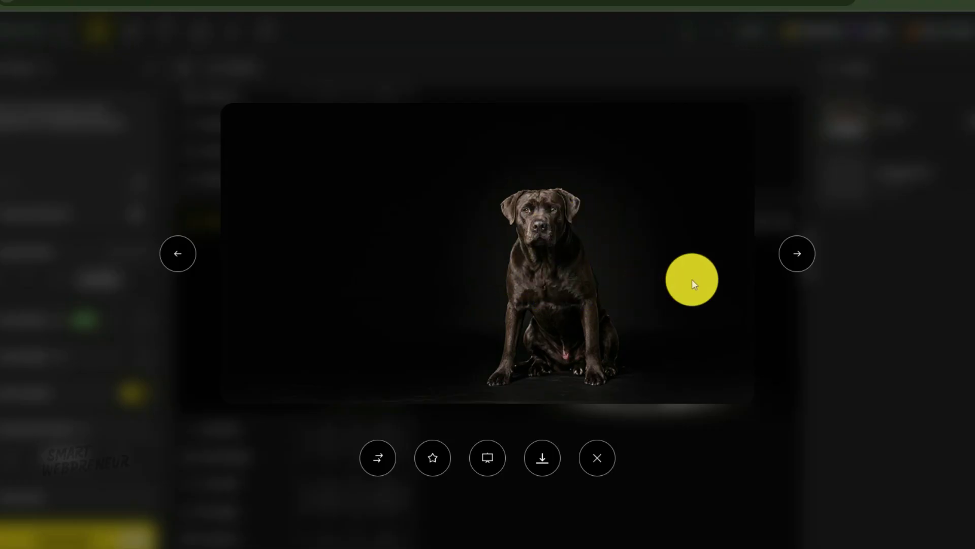
click(169, 260)
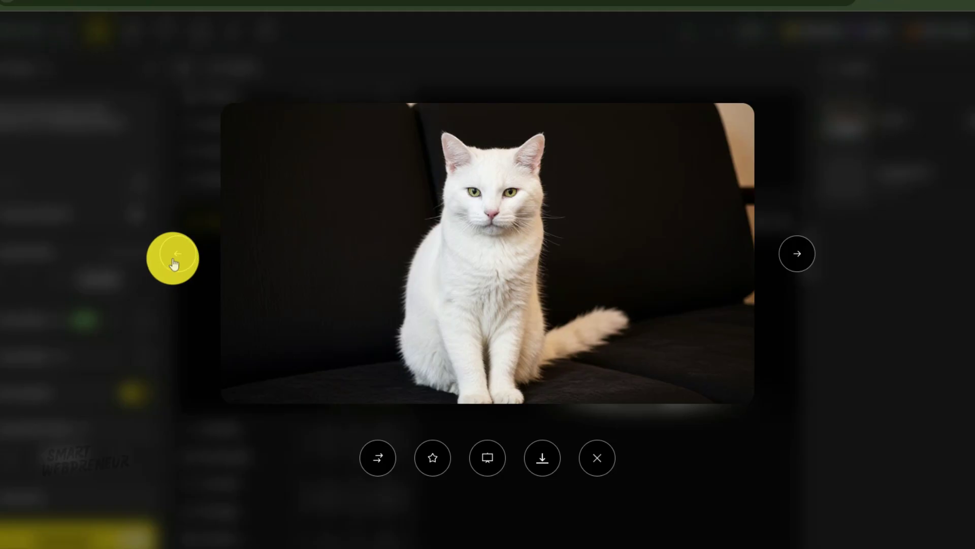
click(172, 261)
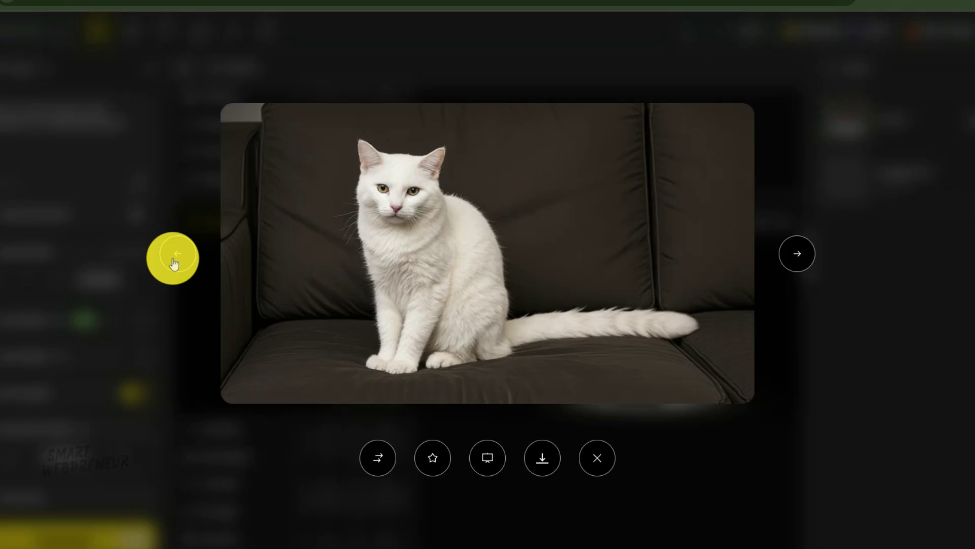
click(174, 262)
click(176, 263)
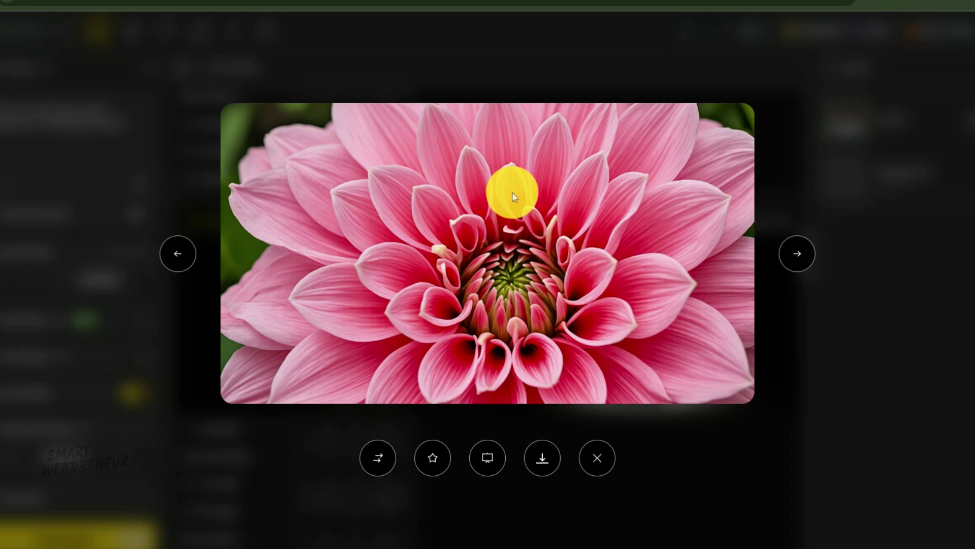
click(177, 258)
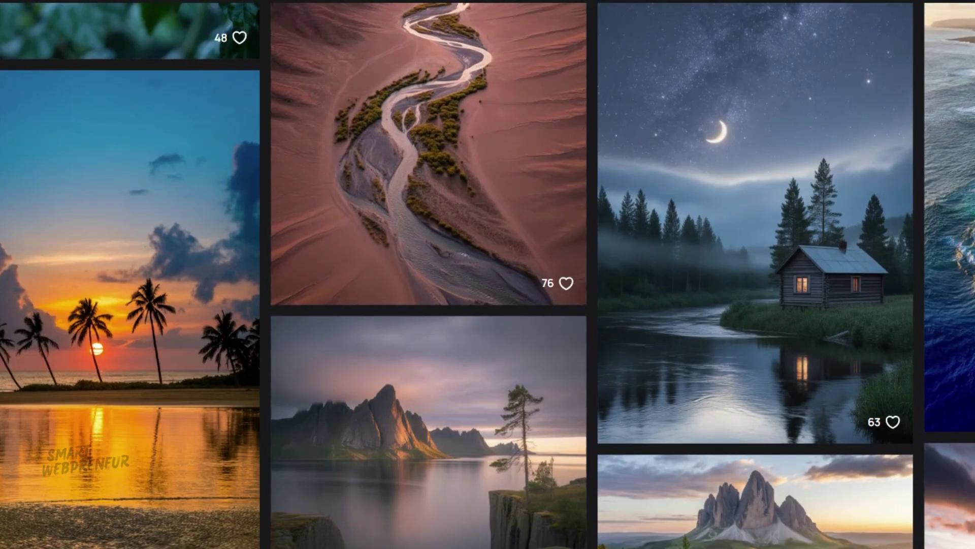
scroll(487, 274, down, 1)
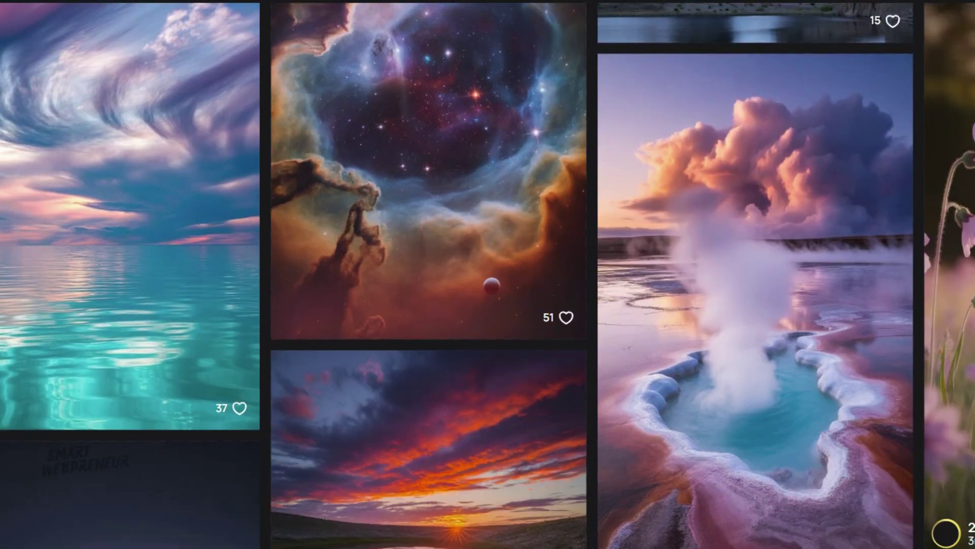
Leave the landscape gallery and return to the Artistly v6 dashboard.
mouse_move(324, 546)
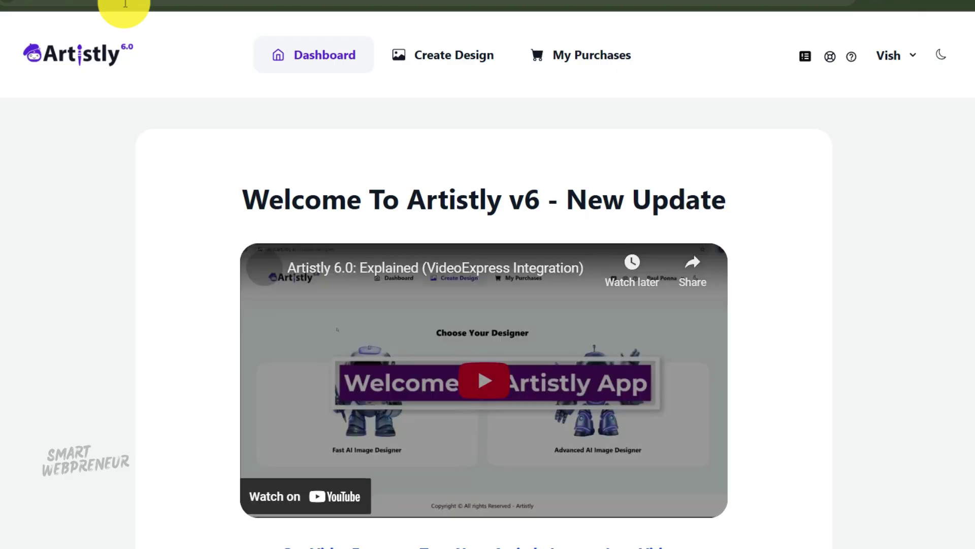
Start a Fast AI Image Designer design using Create From Prompt.
click(440, 47)
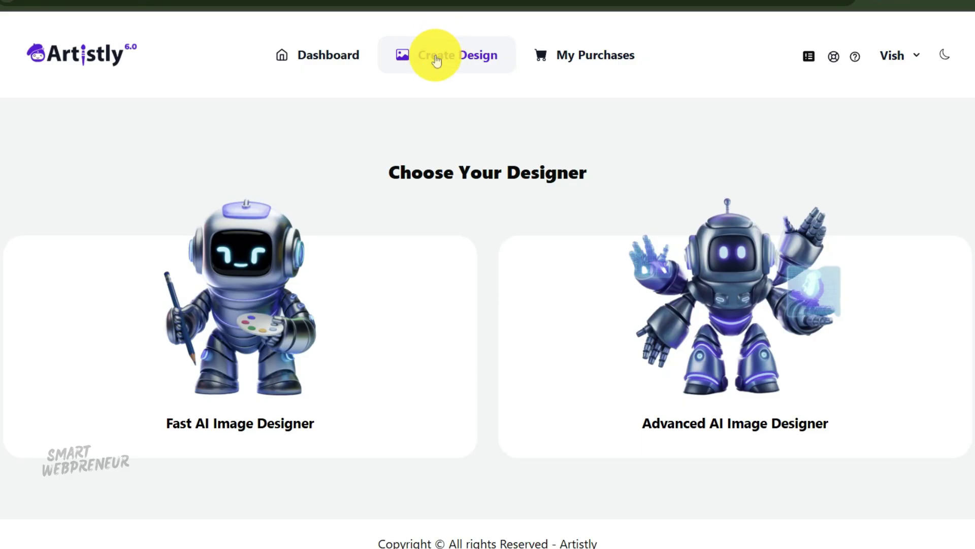
click(434, 54)
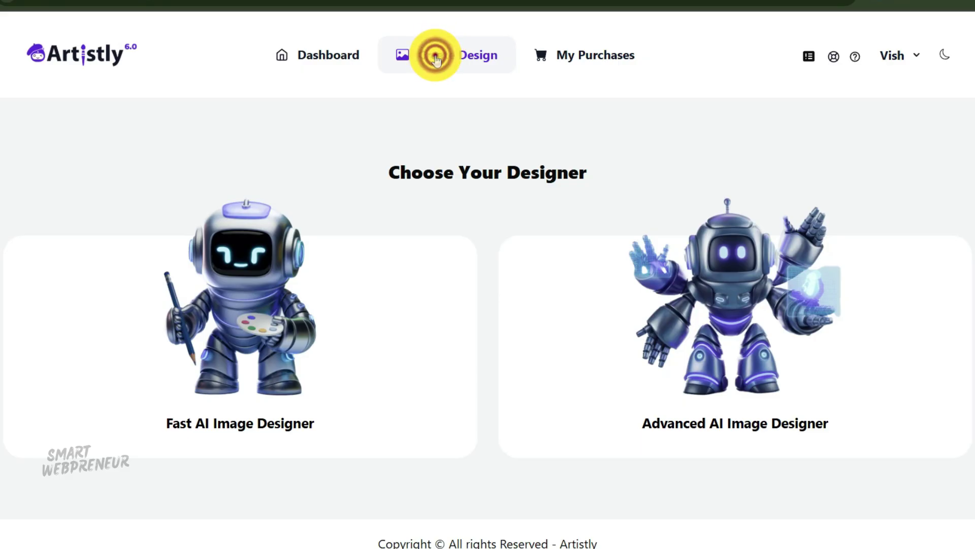
click(348, 288)
scroll(518, 335, down, 2)
scroll(504, 332, down, 3)
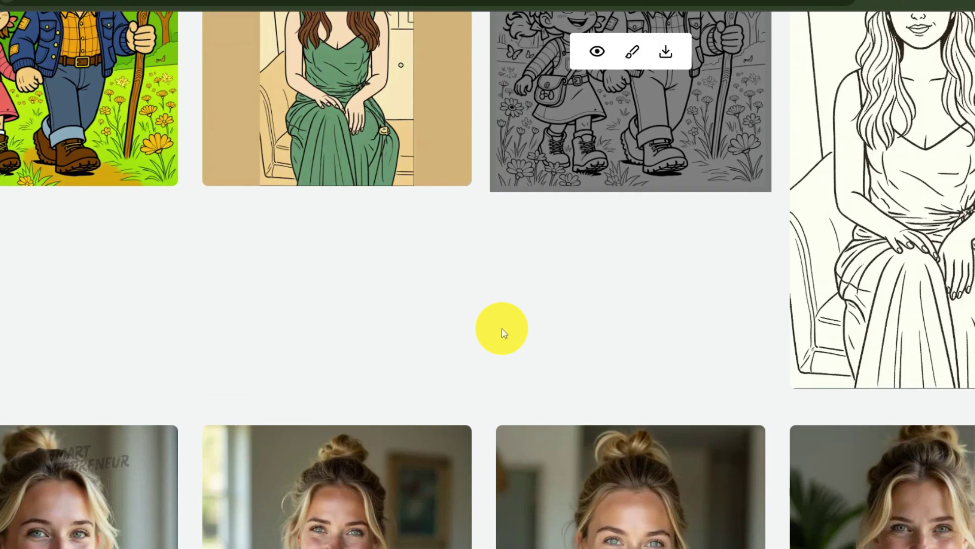
scroll(503, 331, down, 2)
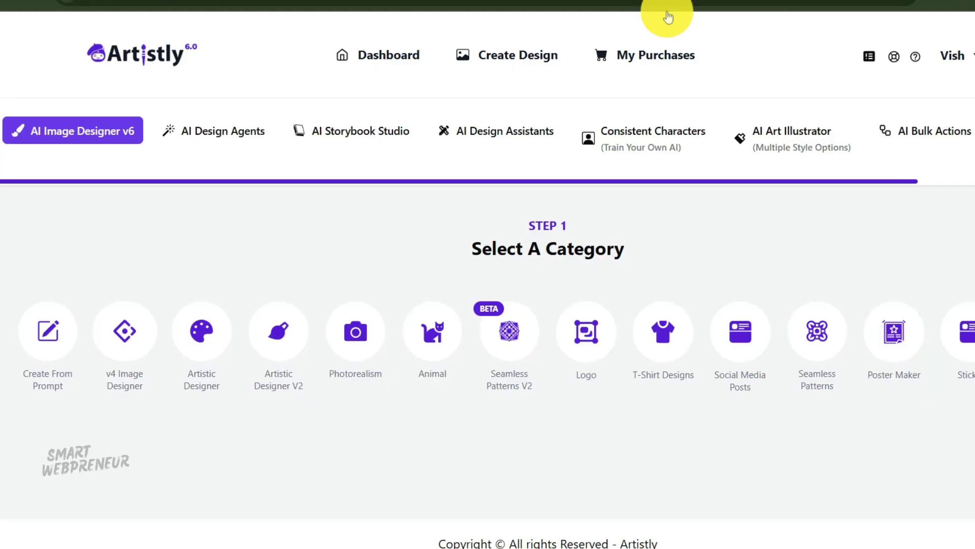
click(28, 337)
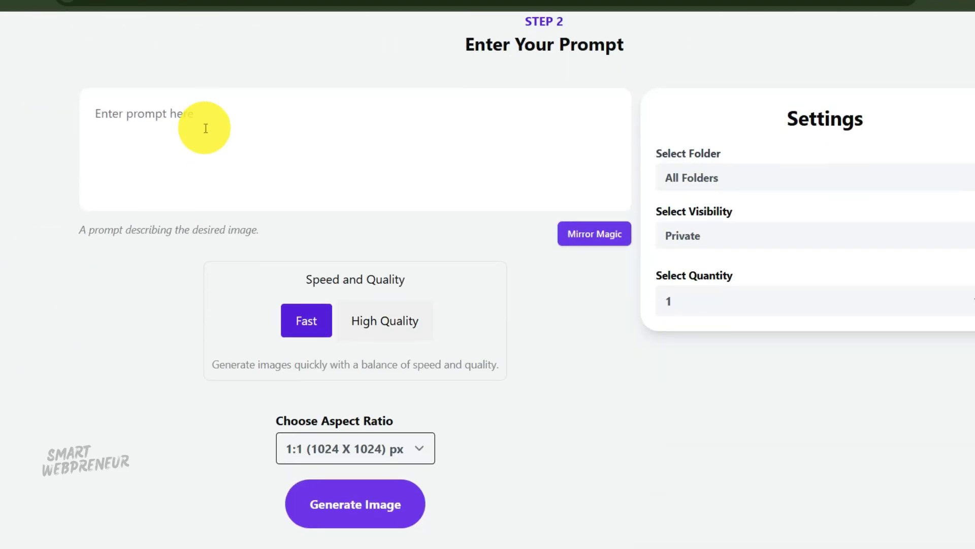
Paste the majestic lion description into the prompt box.
click(204, 120)
right_click(203, 120)
click(271, 295)
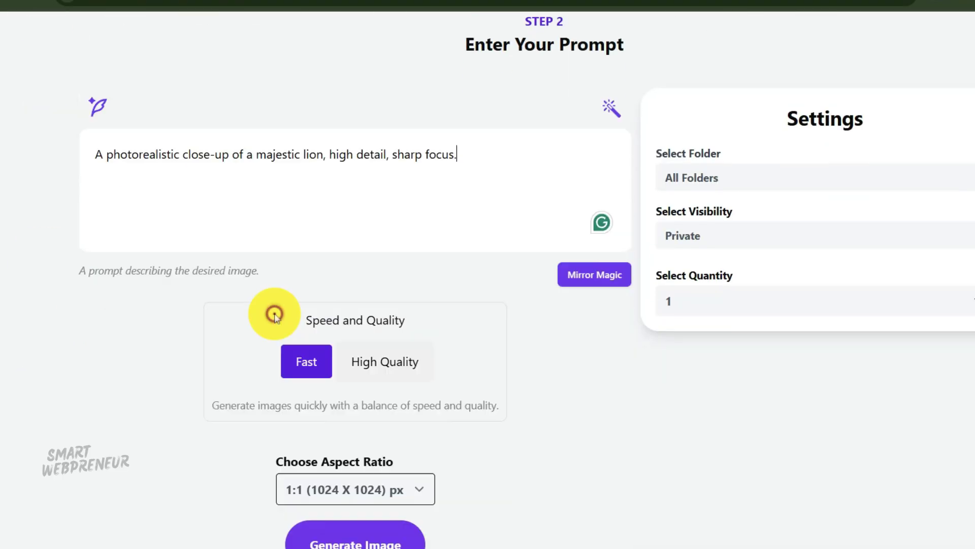
Generate two High Quality 16:9 lion images.
click(388, 370)
click(418, 491)
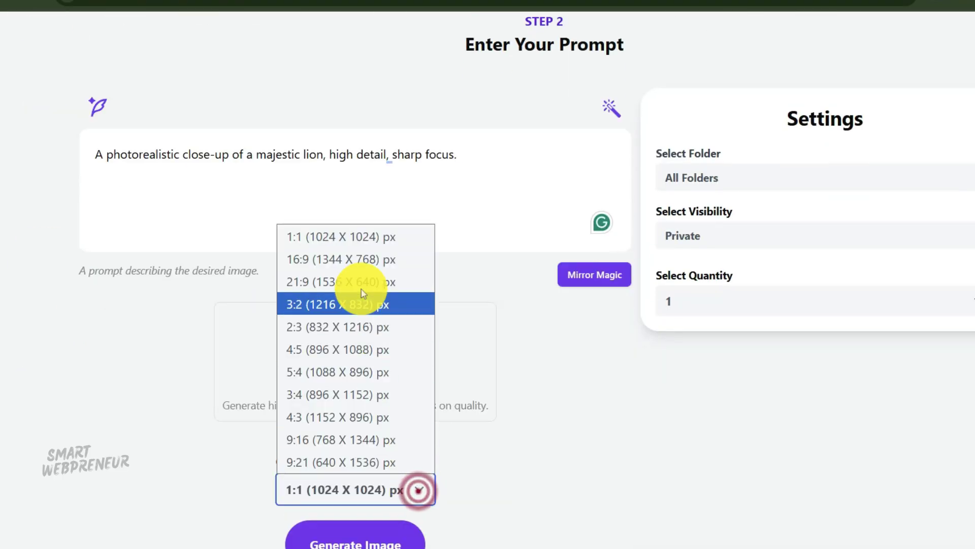
click(359, 258)
click(544, 381)
click(869, 302)
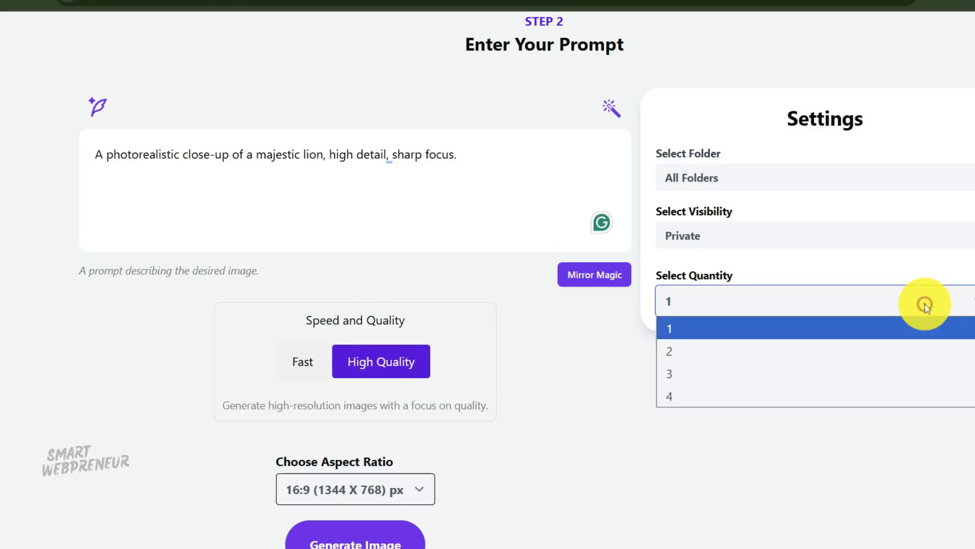
click(840, 350)
scroll(604, 393, down, 2)
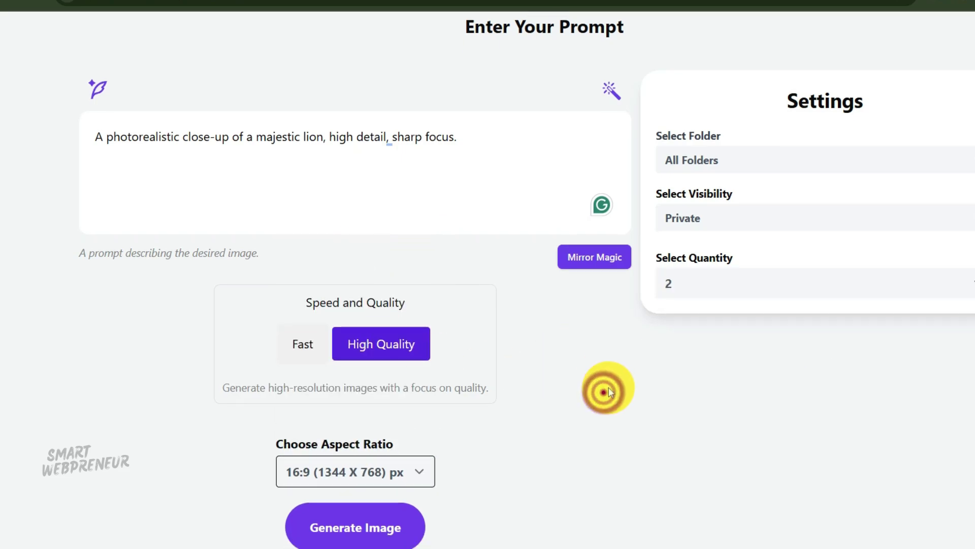
click(371, 446)
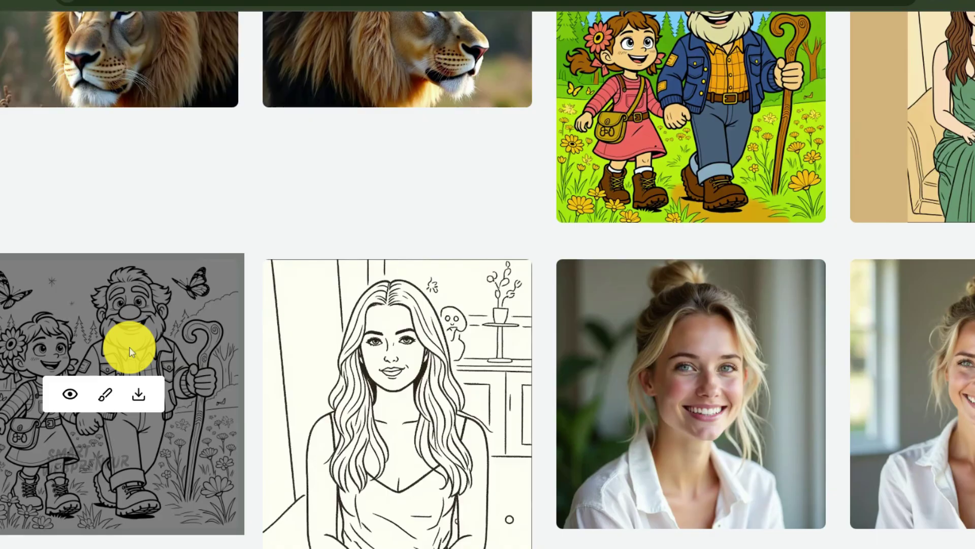
Inspect both 1344 x 768 lion images' details, then return to the AI Image Designer v6 categories.
scroll(276, 242, up, 3)
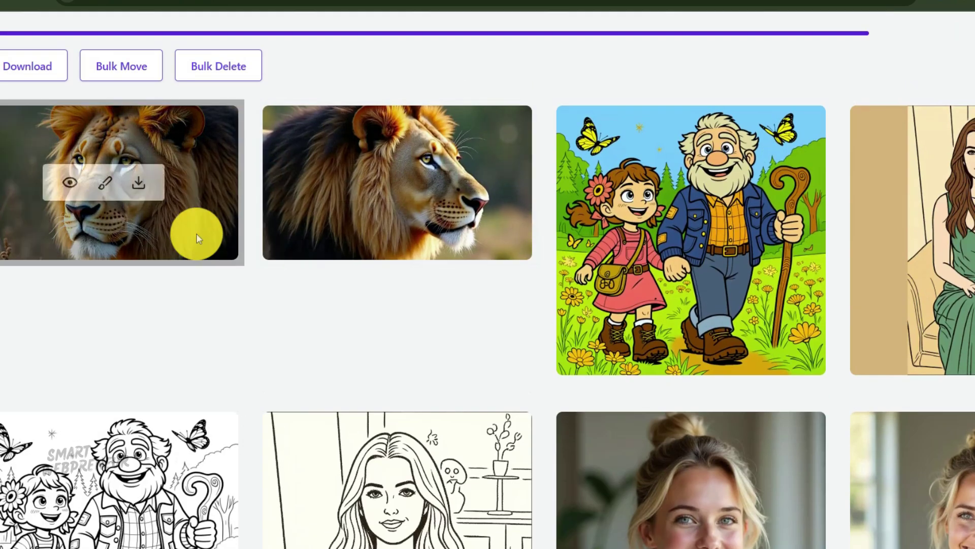
click(71, 184)
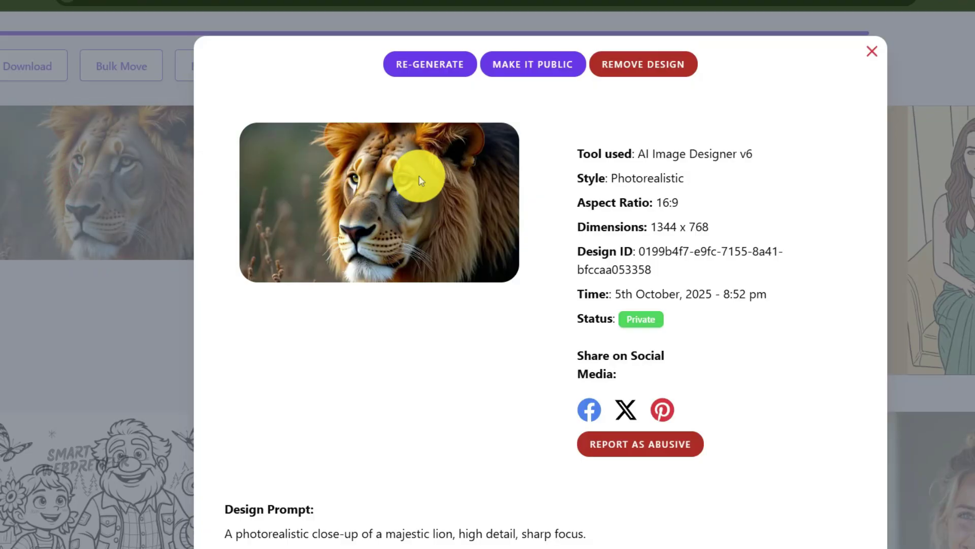
click(872, 52)
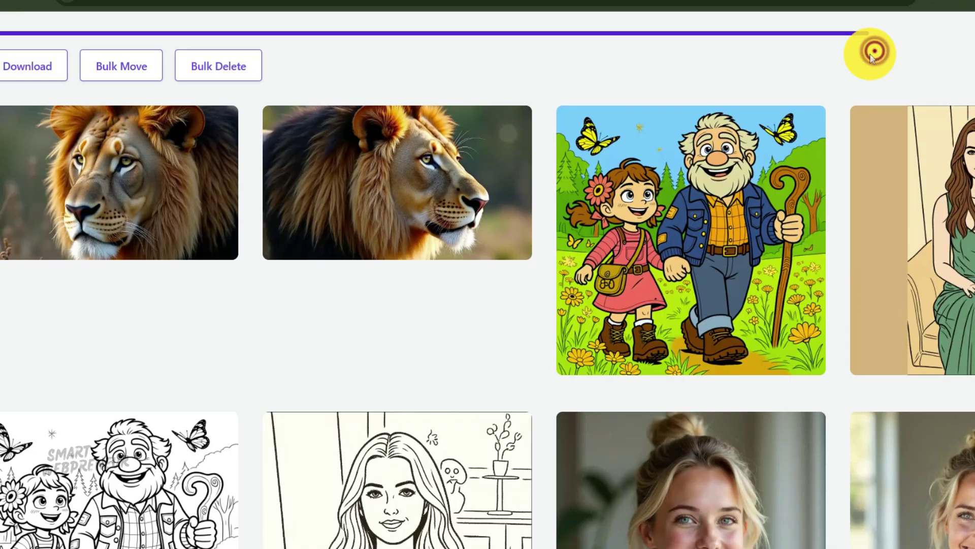
click(369, 181)
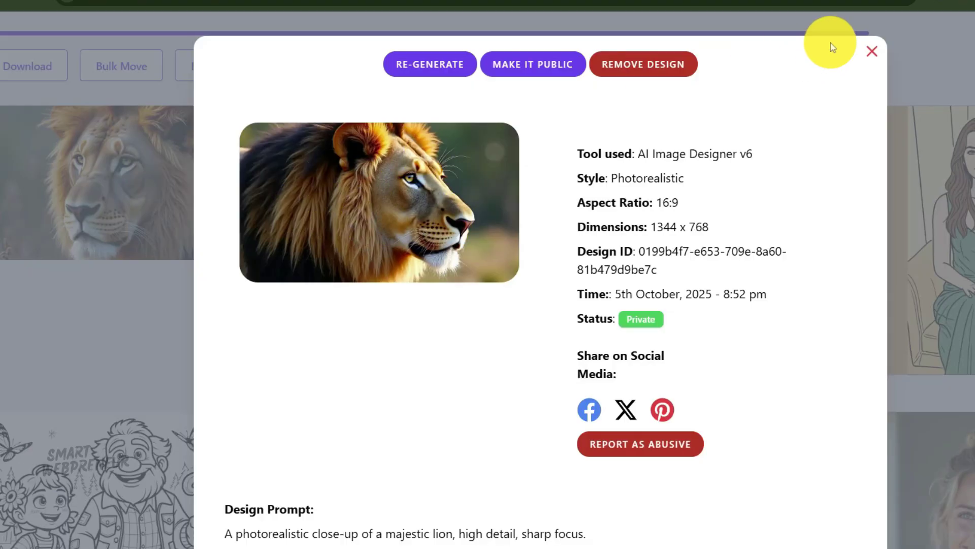
click(872, 53)
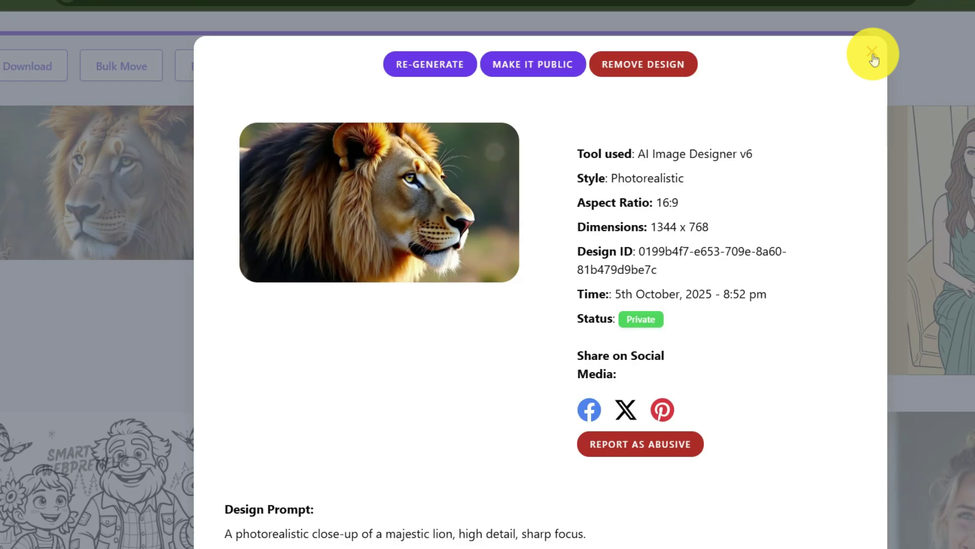
click(872, 54)
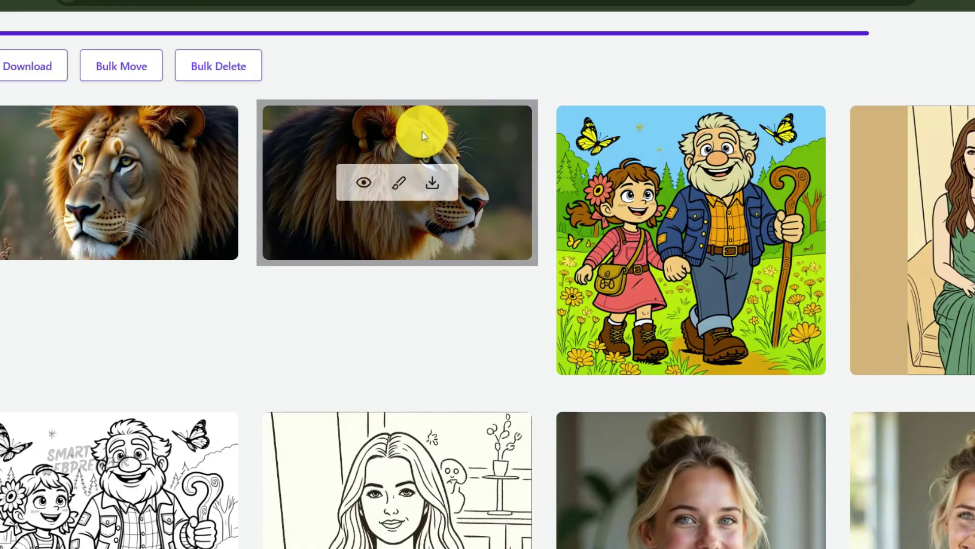
scroll(381, 198, up, 6)
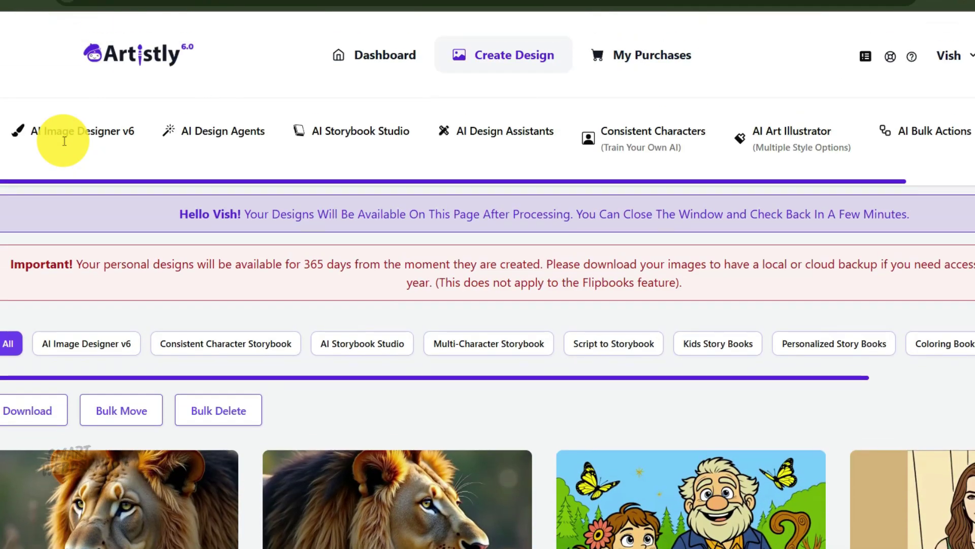
click(65, 141)
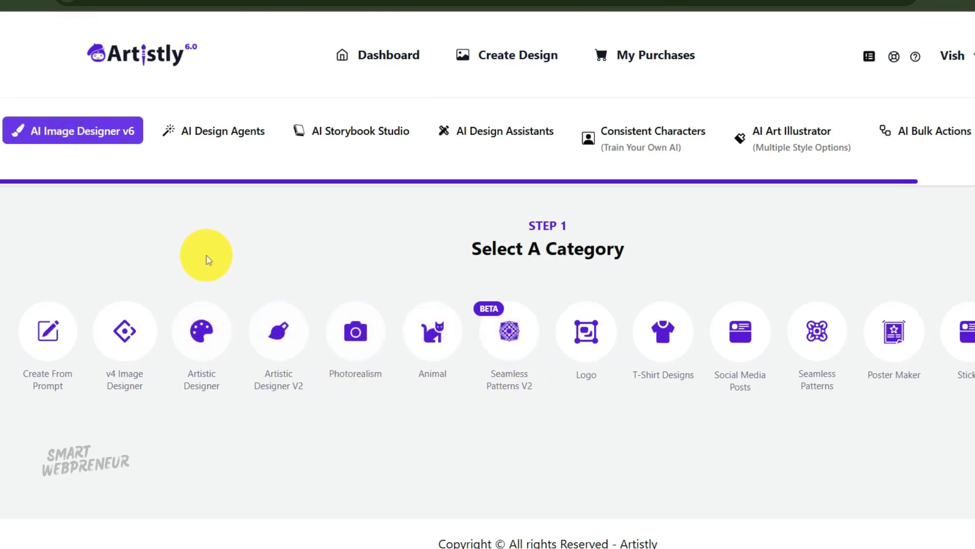
Generate a High Quality 16:9 (1344 x 768) image from the prompt 'A fantasy castle'.
click(64, 341)
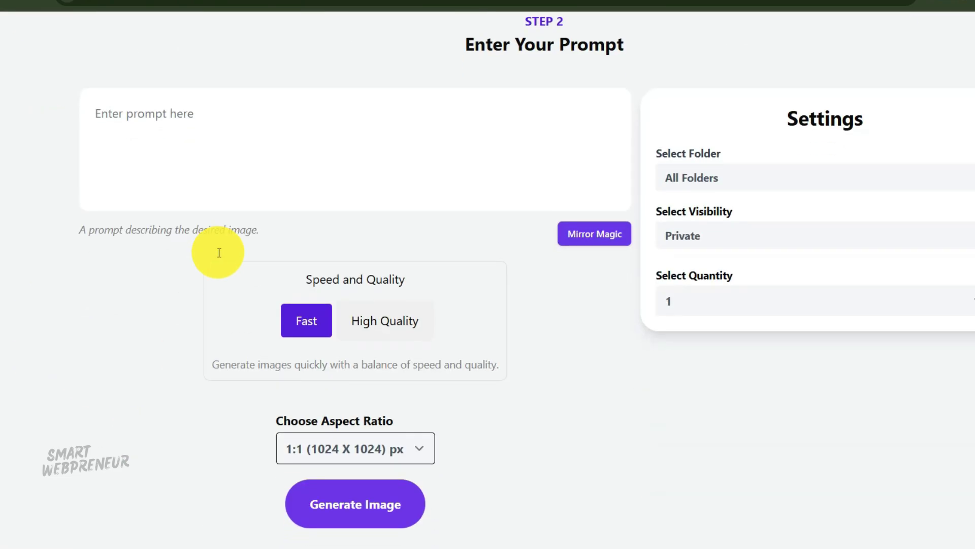
click(237, 118)
text(A fantasy castle)
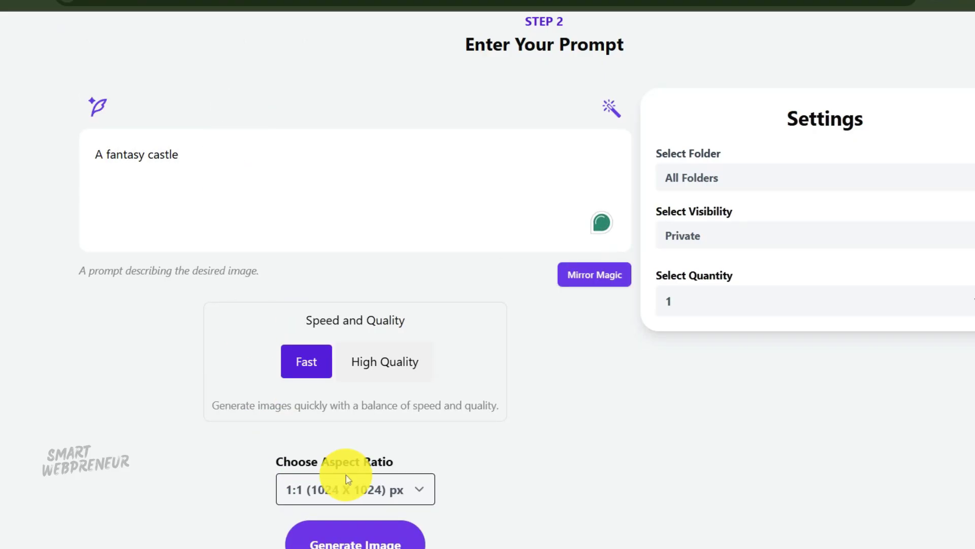
click(388, 361)
click(390, 490)
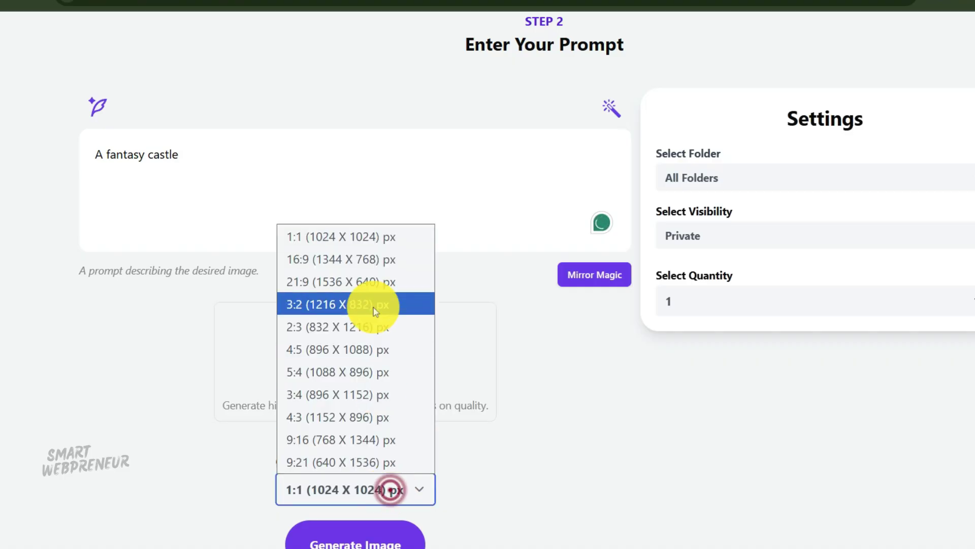
click(375, 252)
click(382, 544)
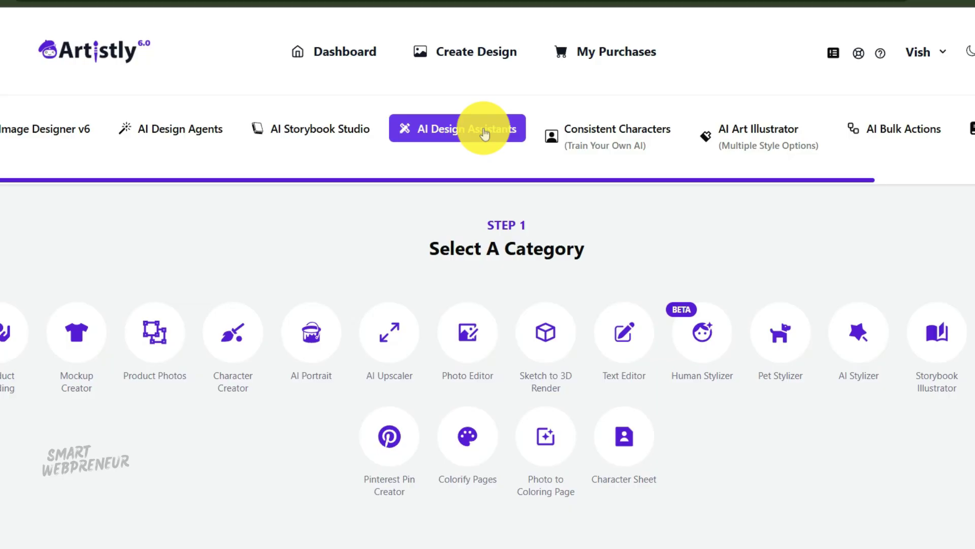
Upload car-2.png to Photo to Coloring Page and bring up the aspect ratio choices.
click(537, 437)
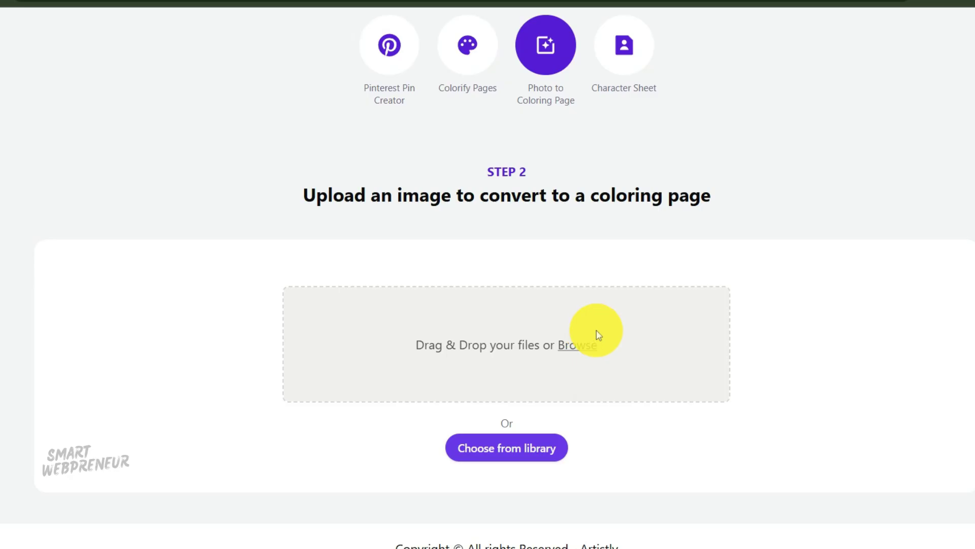
click(579, 345)
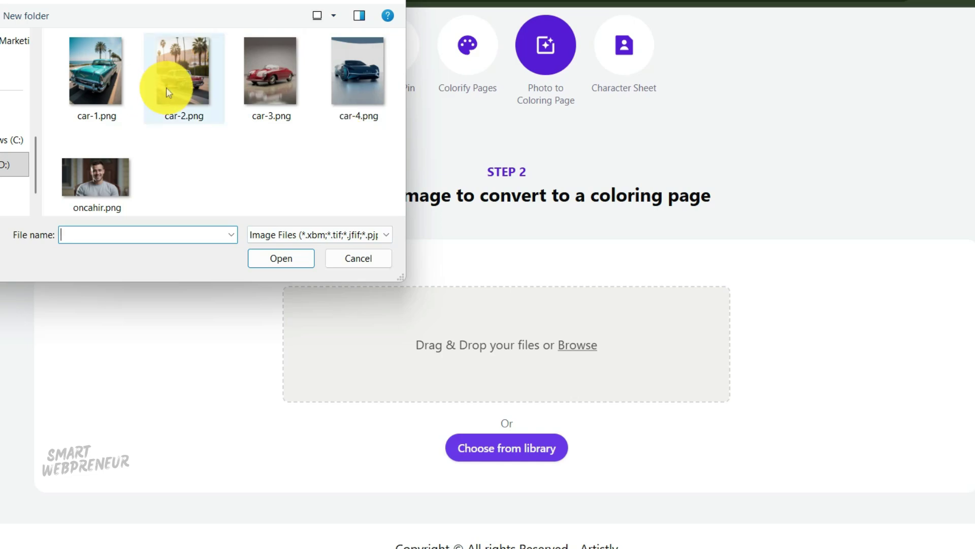
click(183, 92)
click(289, 260)
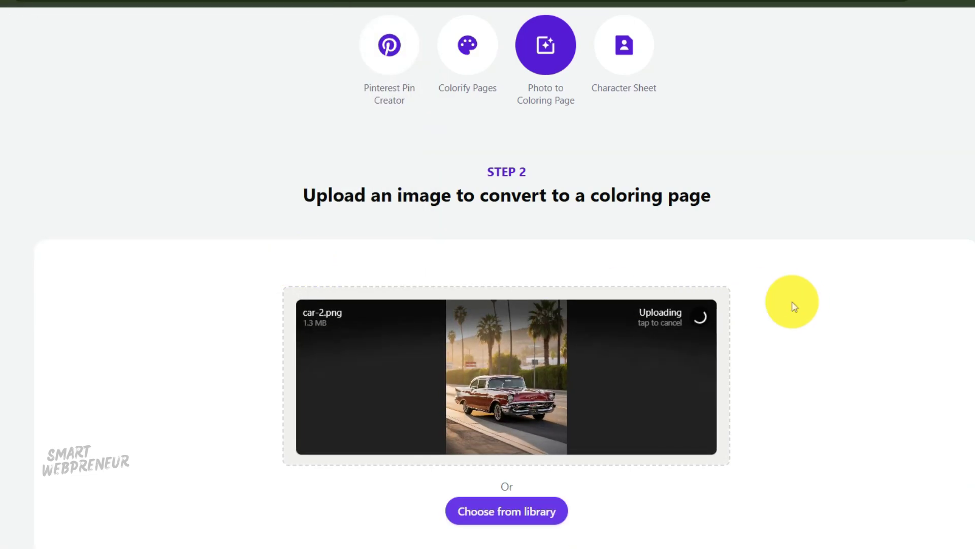
scroll(828, 346, down, 1)
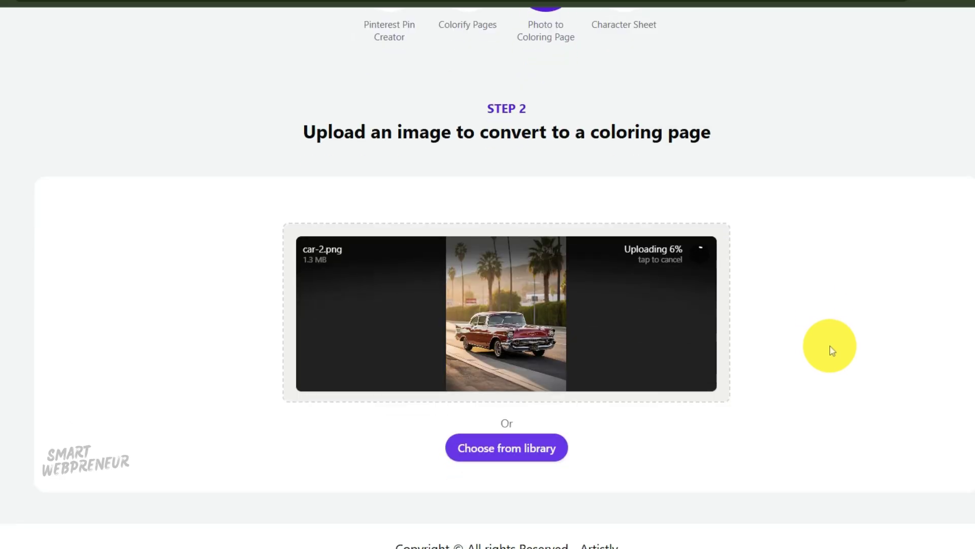
scroll(830, 351, down, 2)
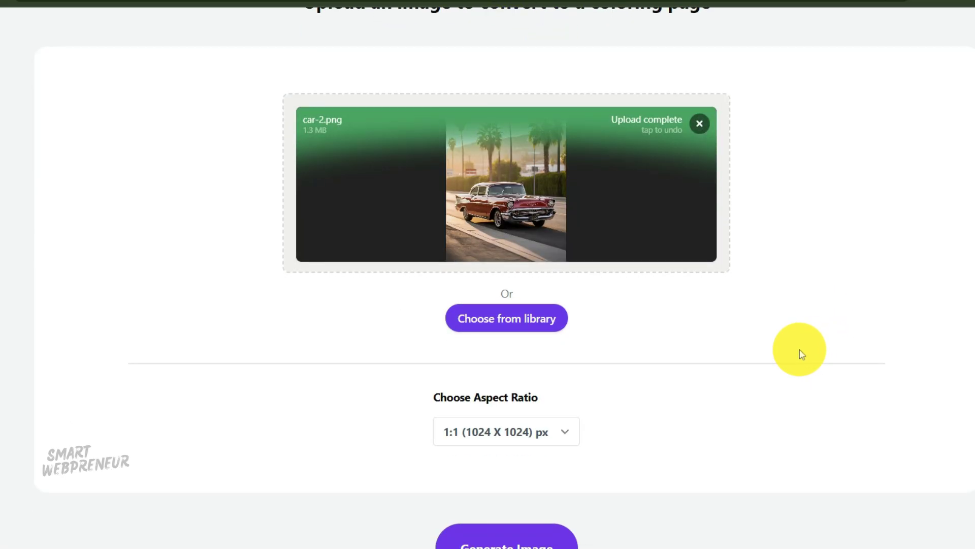
scroll(801, 358, down, 1)
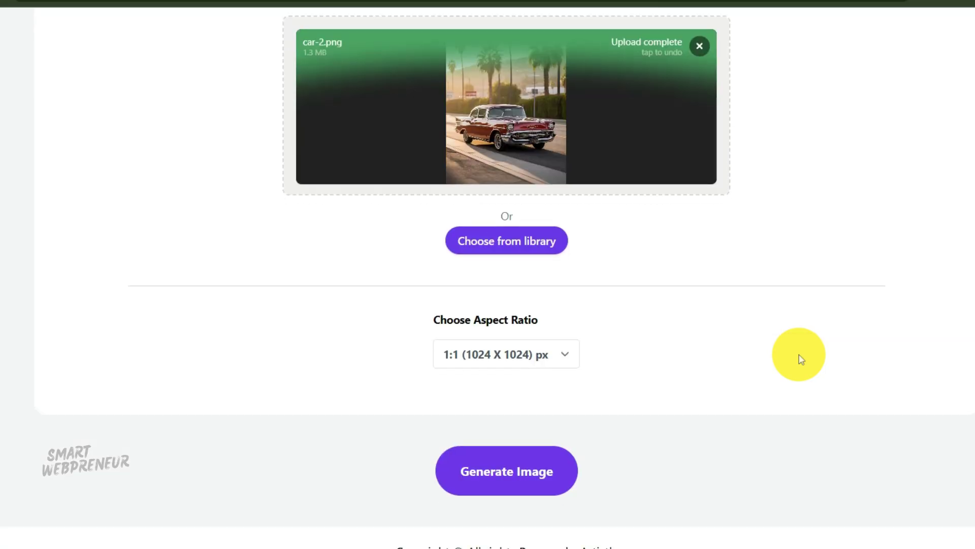
click(553, 361)
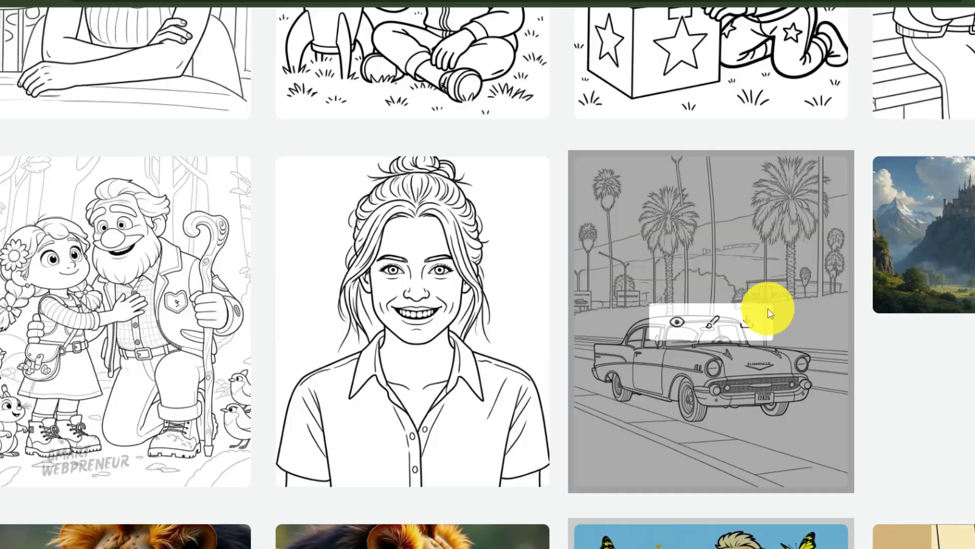
Open the design details of the 16:9 fantasy castle image from its gallery tile.
click(967, 237)
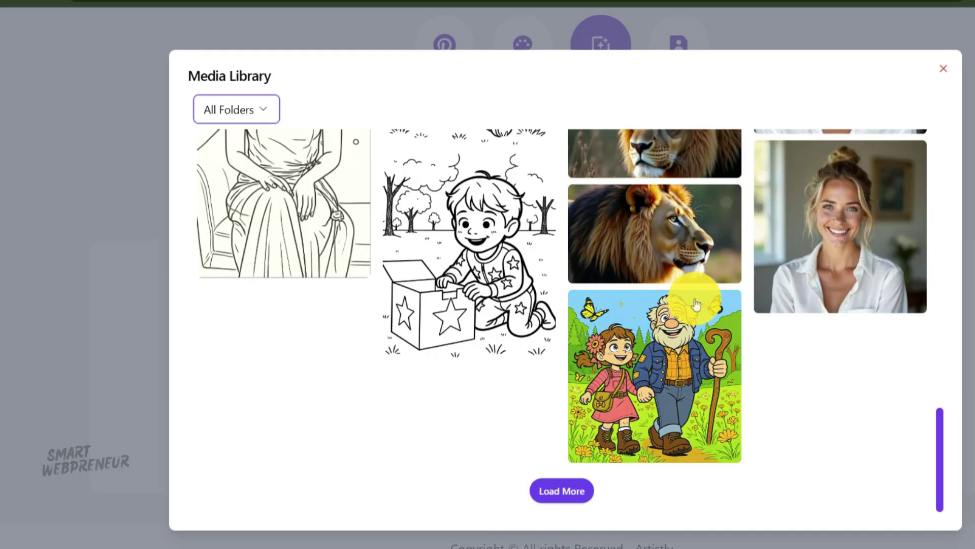
Generate a 4:5 (896 X 1088) coloring page from the second lion photo.
scroll(664, 226, up, 2)
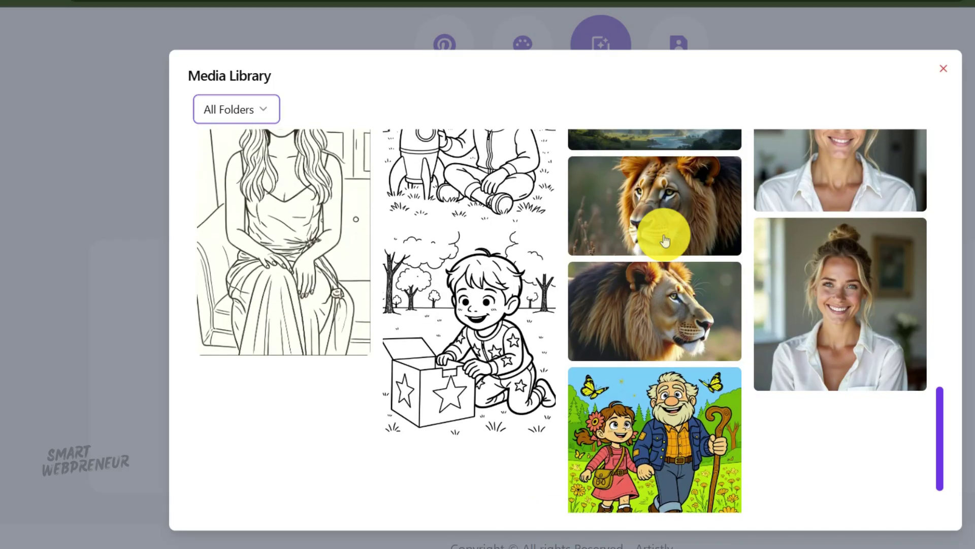
click(664, 318)
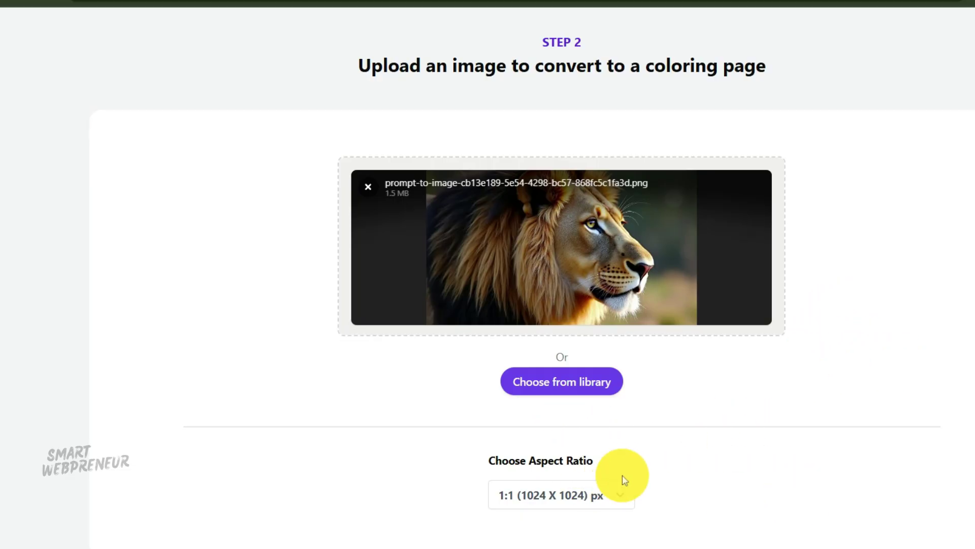
click(597, 500)
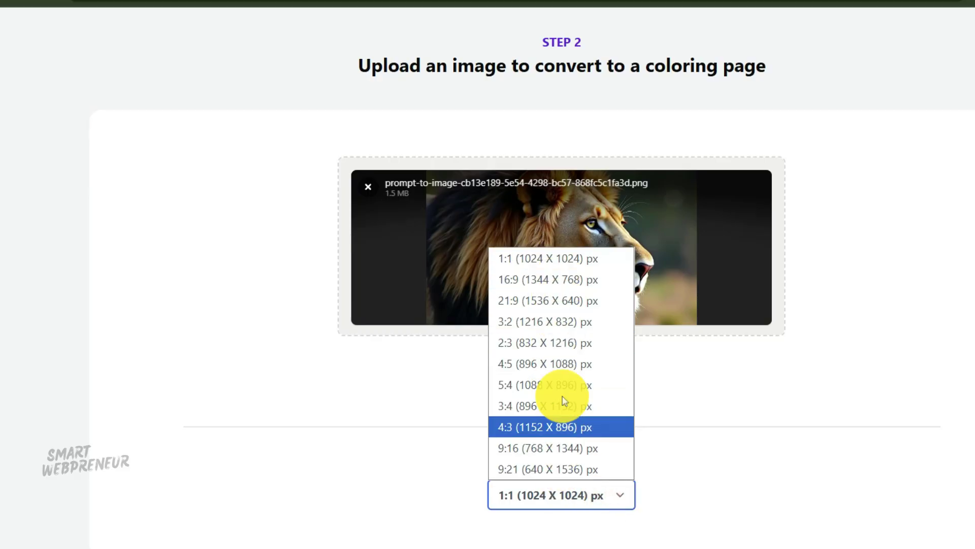
click(836, 288)
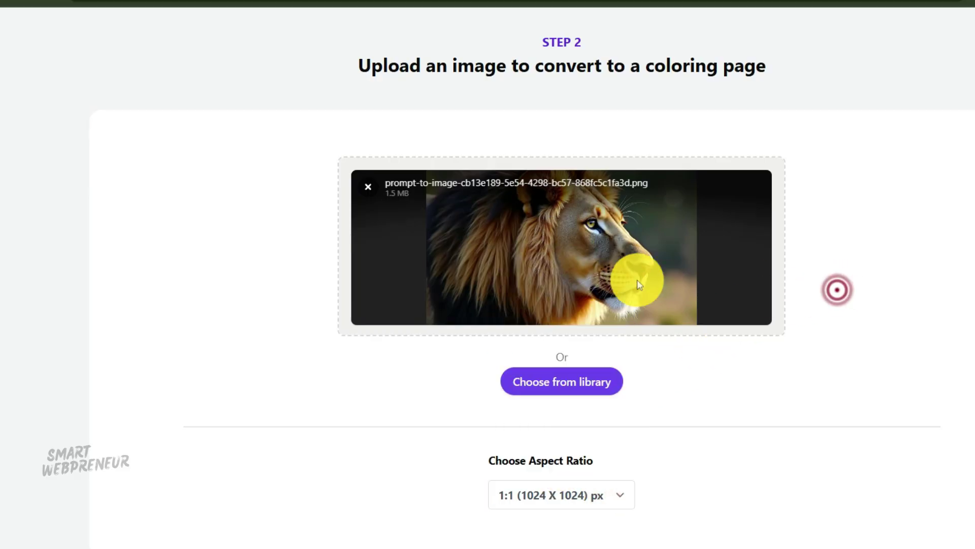
scroll(789, 307, down, 3)
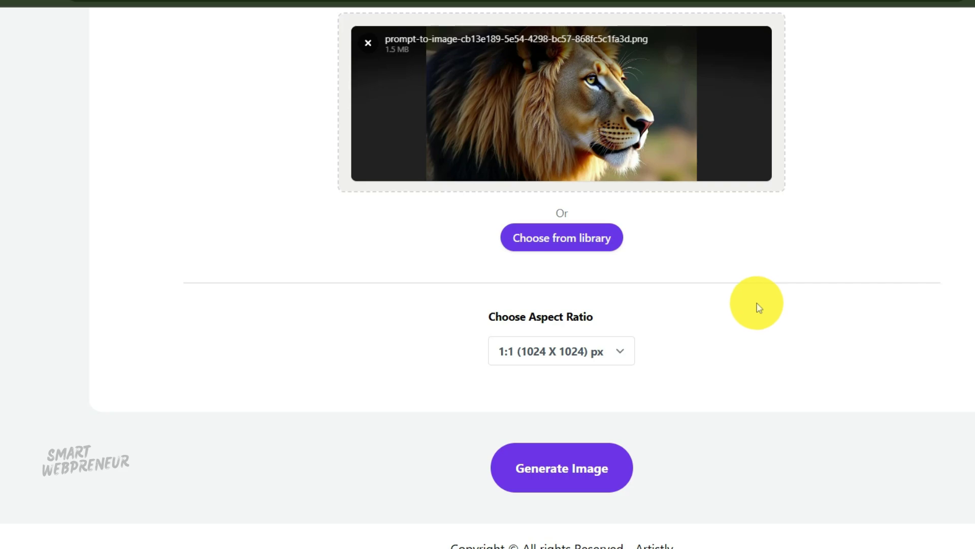
click(611, 348)
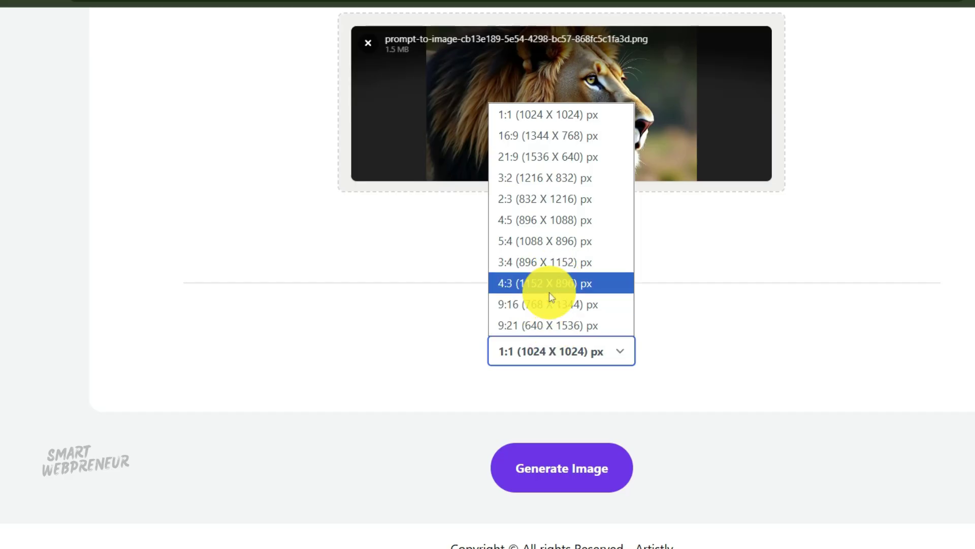
click(556, 222)
click(559, 473)
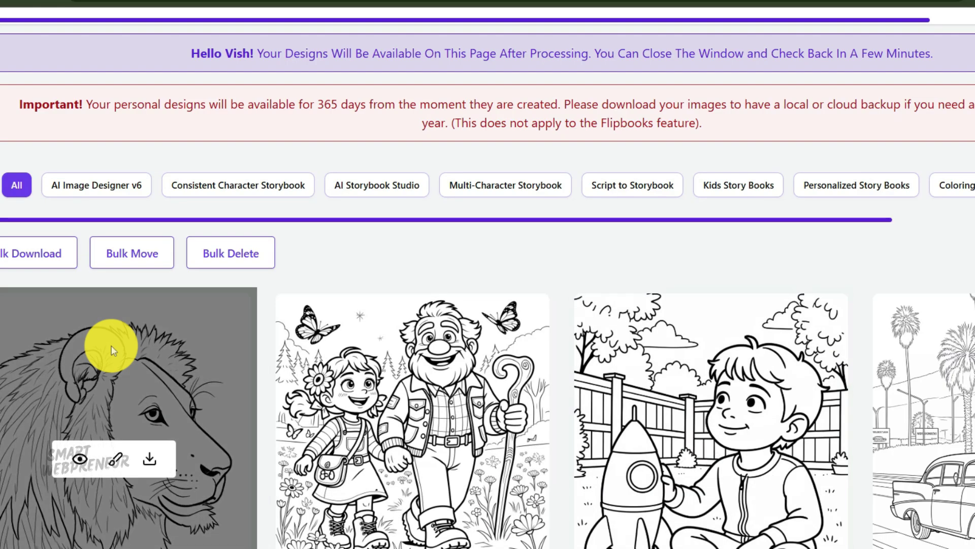
scroll(144, 356, down, 3)
click(81, 309)
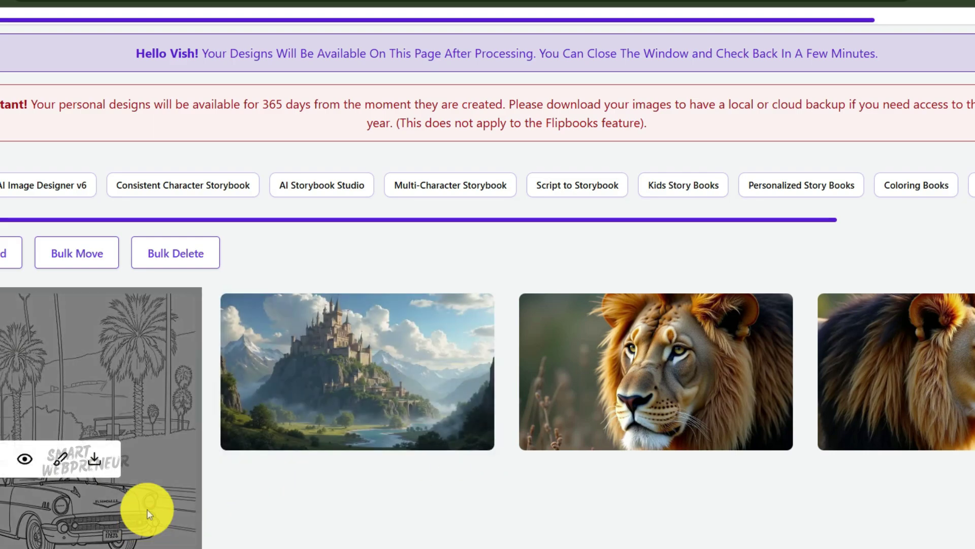
scroll(147, 507, down, 3)
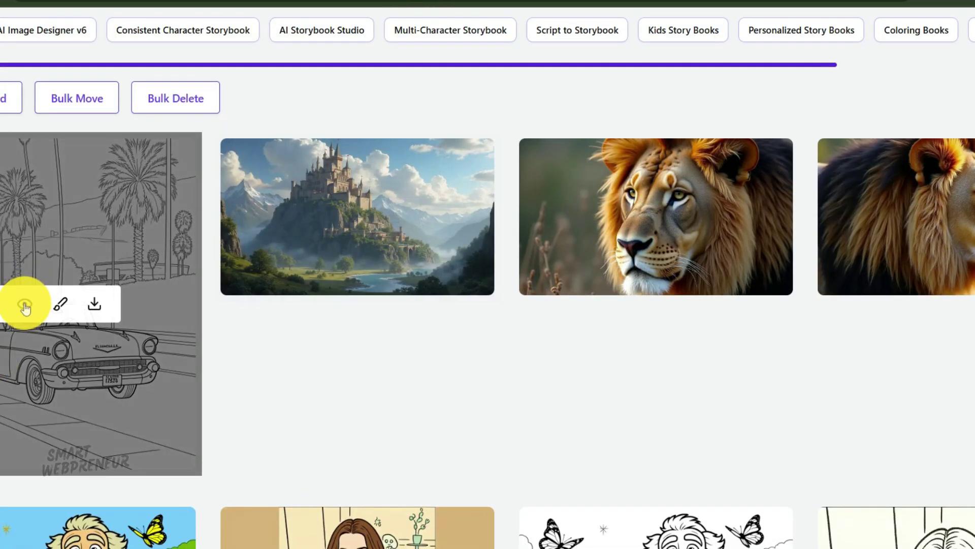
click(25, 303)
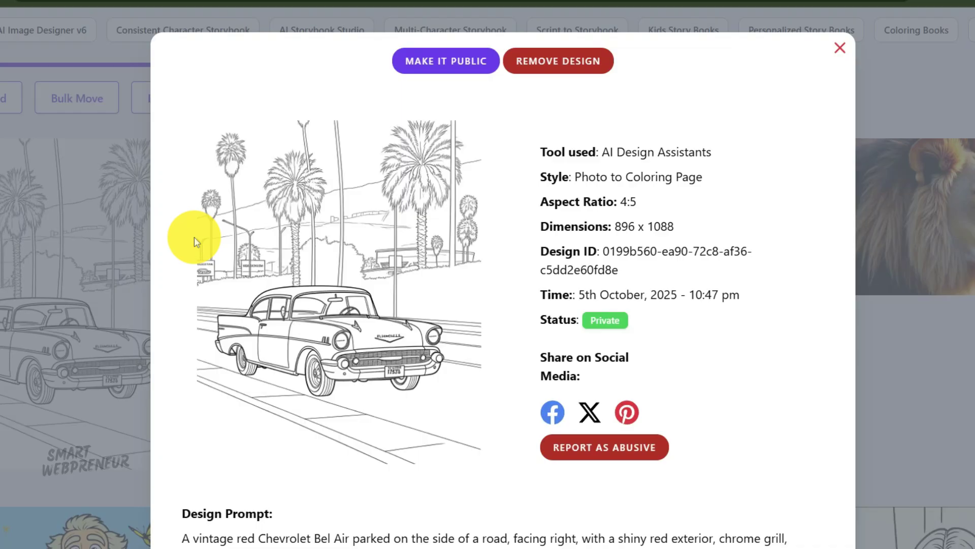
key(Escape)
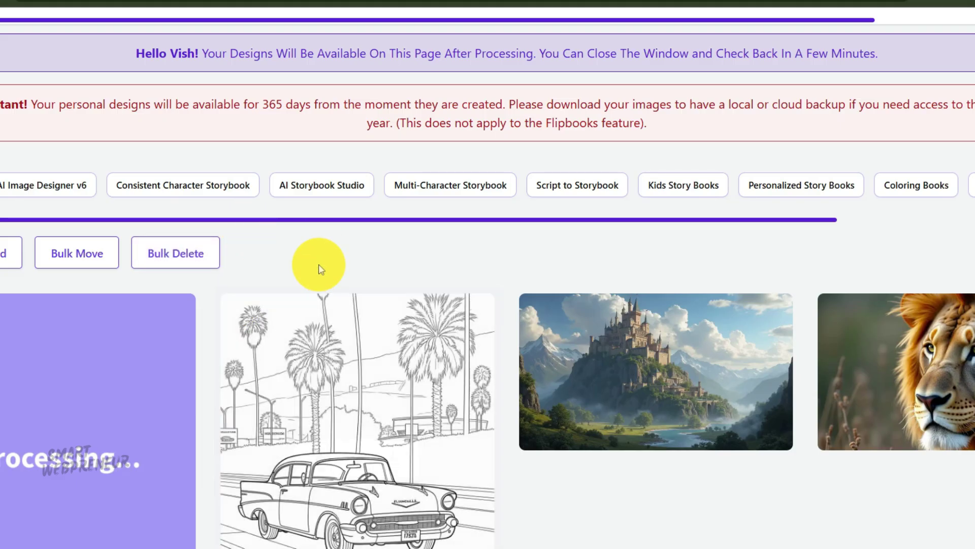
mouse_move(262, 277)
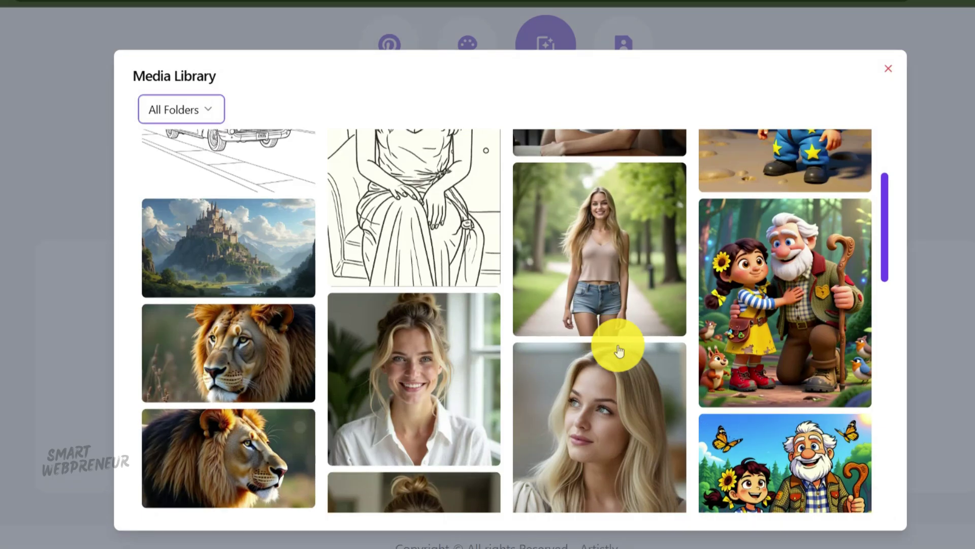
Generate a 4:5 (896 X 1088) coloring page from the smiling woman's portrait photo.
scroll(616, 351, down, 3)
click(399, 217)
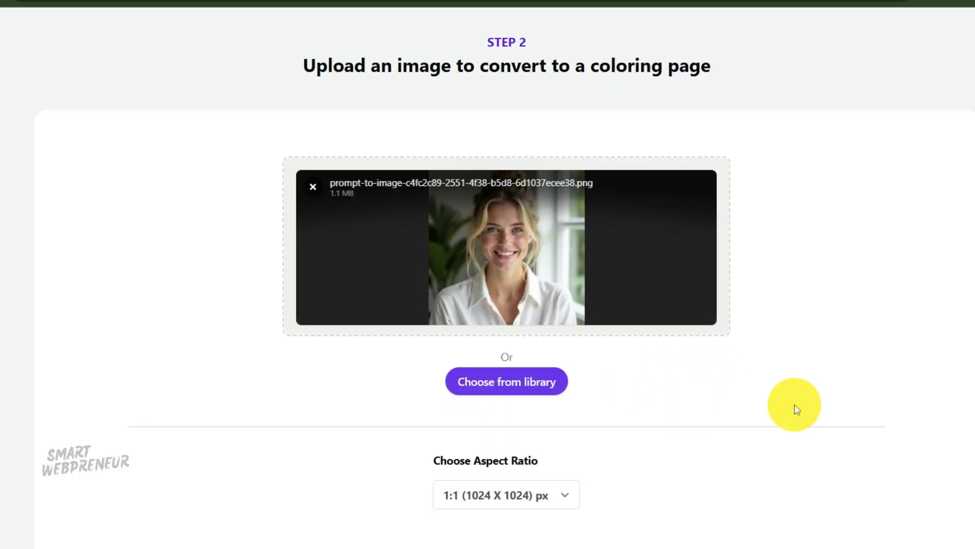
scroll(796, 410, down, 3)
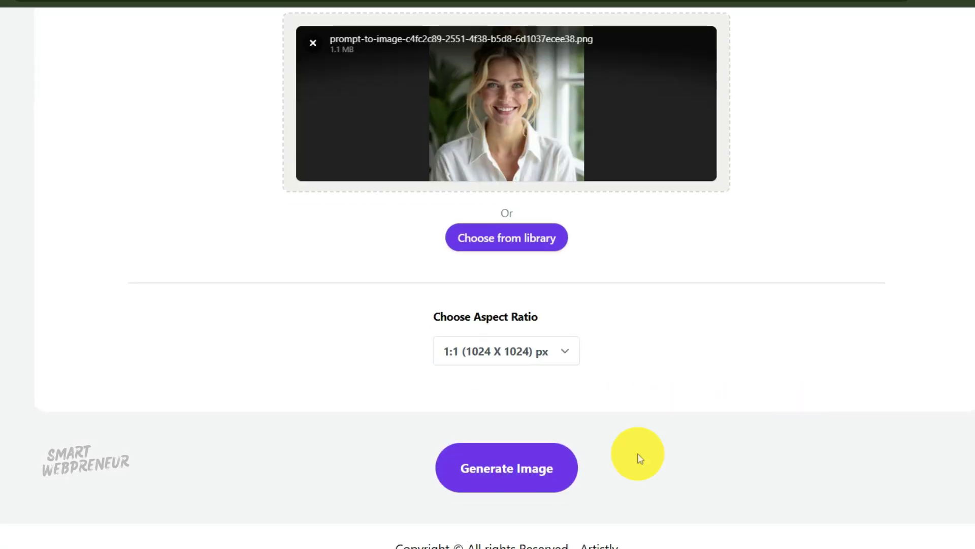
click(543, 357)
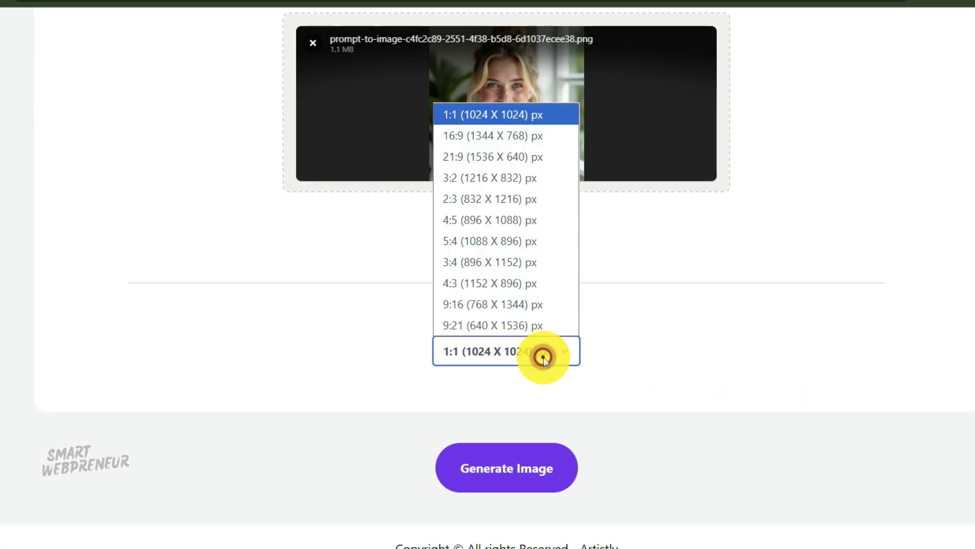
click(531, 220)
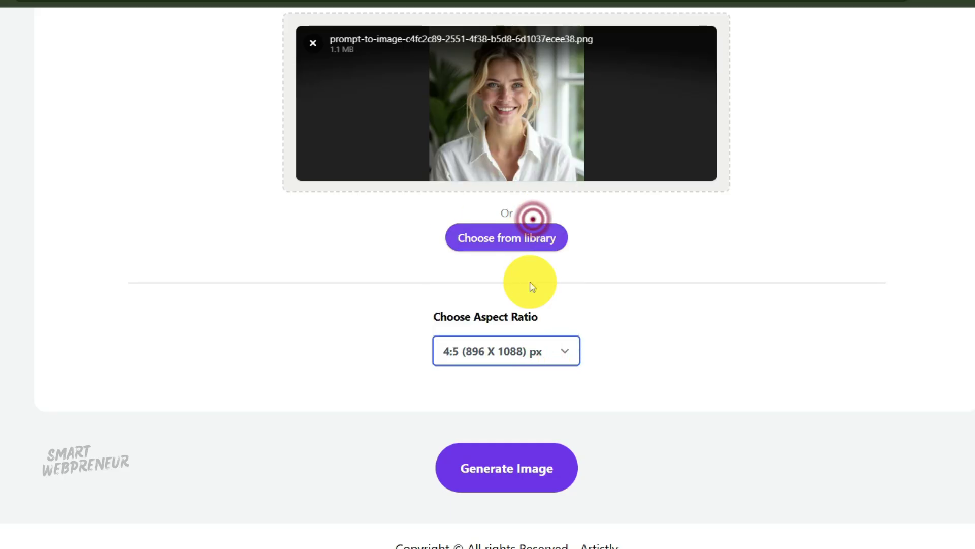
click(546, 470)
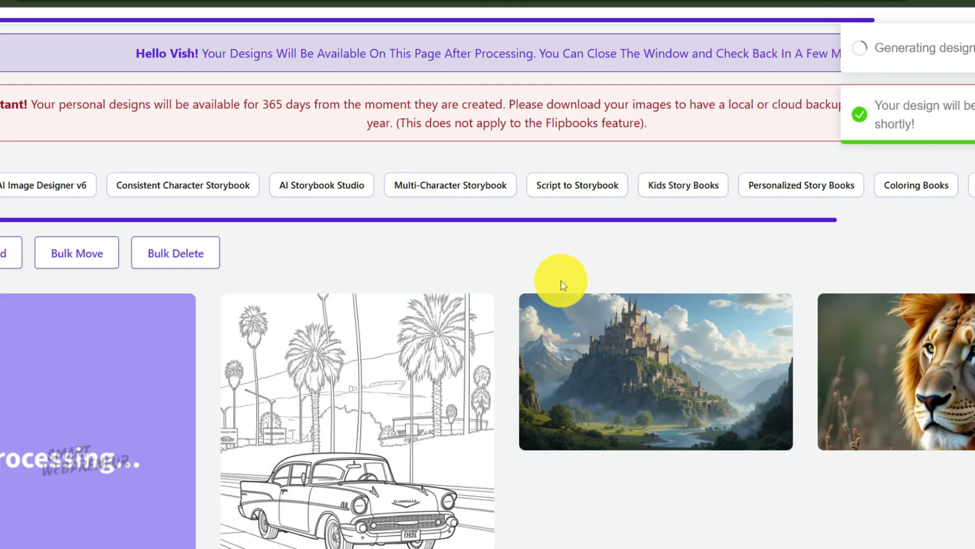
Inspect the finished portrait coloring page's design details, then close them.
scroll(565, 288, down, 4)
scroll(558, 334, down, 2)
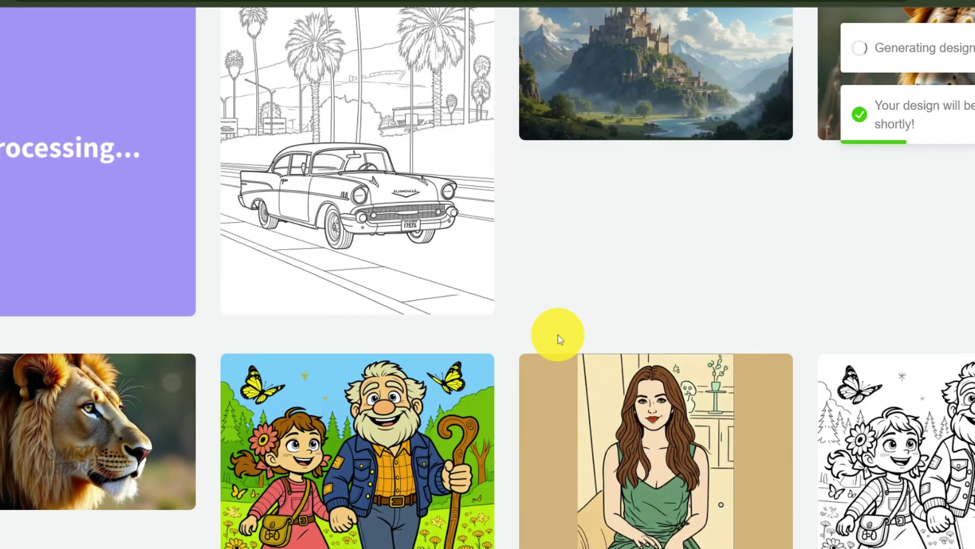
scroll(557, 334, up, 4)
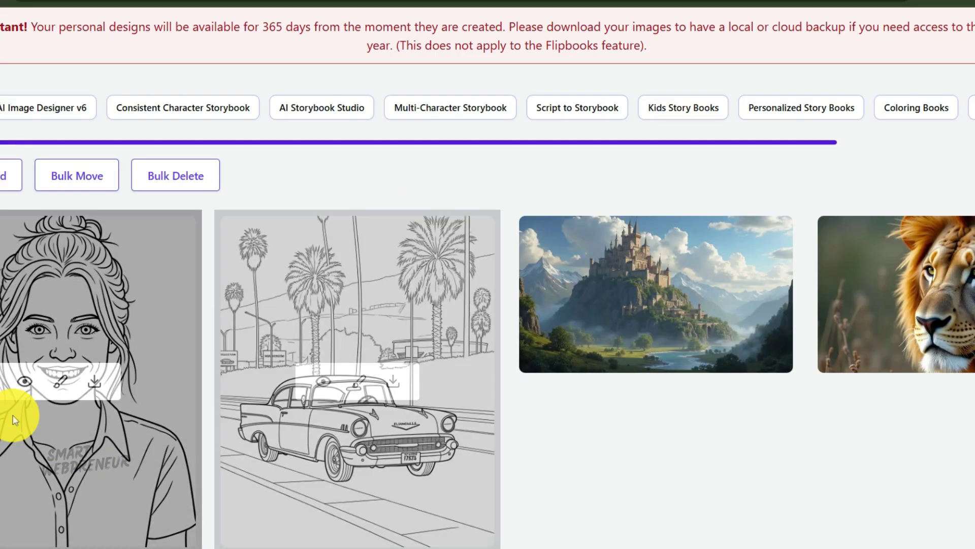
click(21, 380)
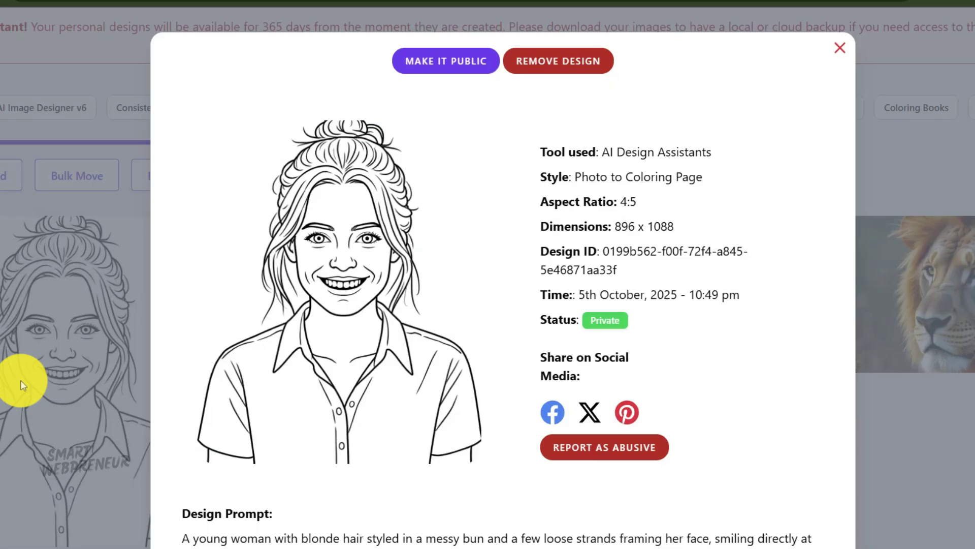
click(833, 50)
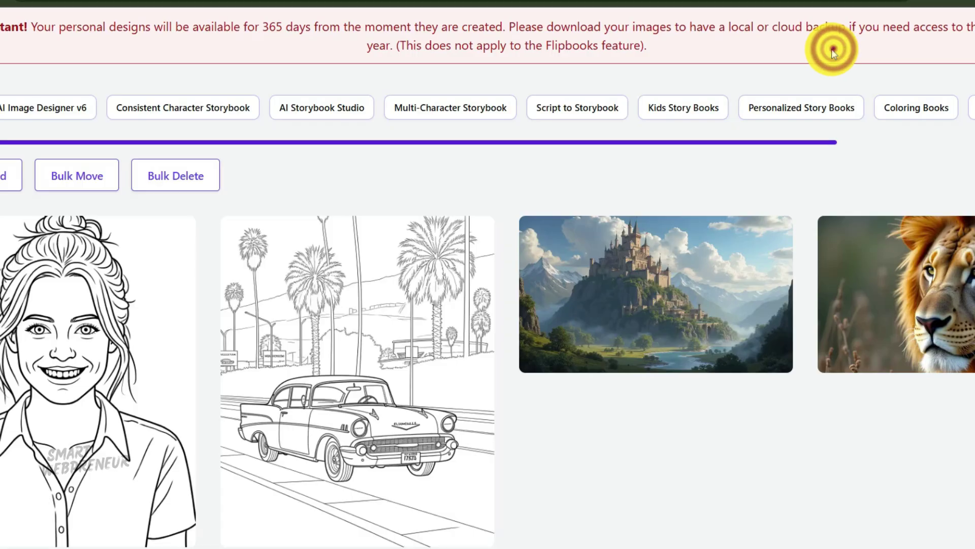
scroll(528, 297, down, 5)
scroll(556, 297, down, 3)
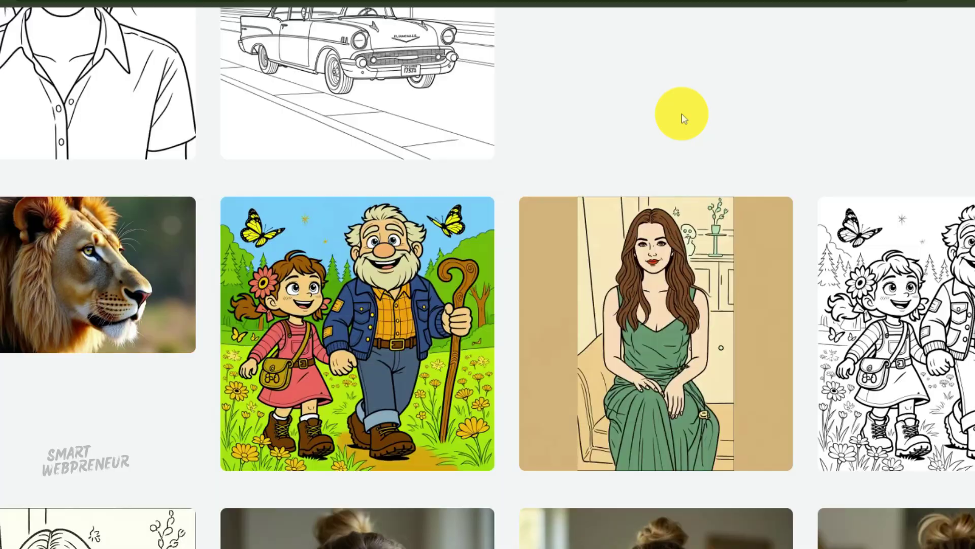
scroll(681, 114, up, 10)
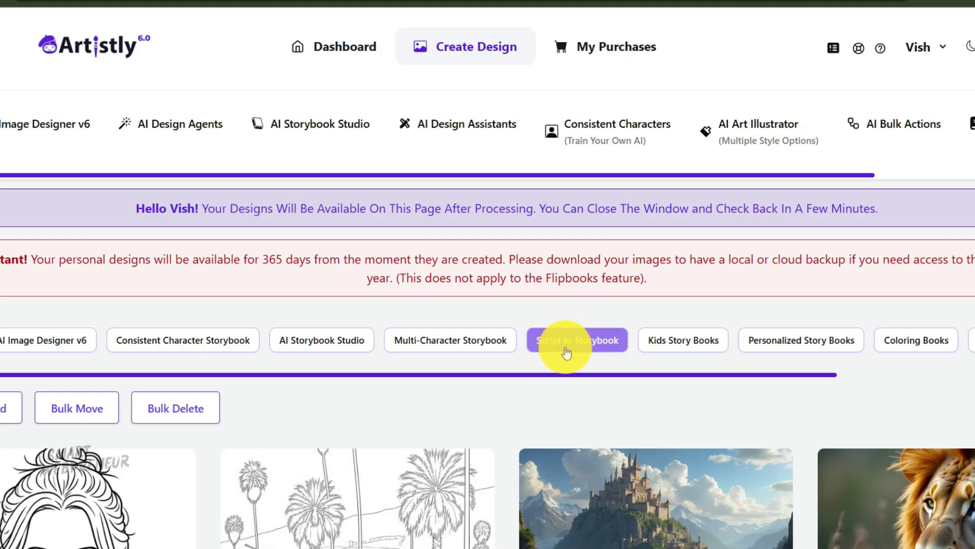
Switch the gallery tab and browse the portrait, boy-with-rocket and grandfather coloring pages.
click(567, 339)
scroll(193, 287, down, 9)
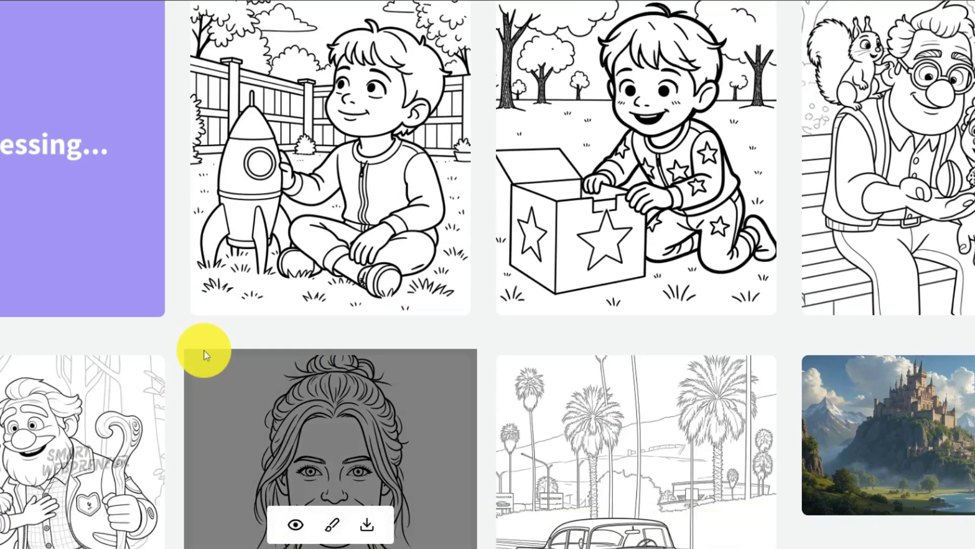
scroll(204, 350, up, 3)
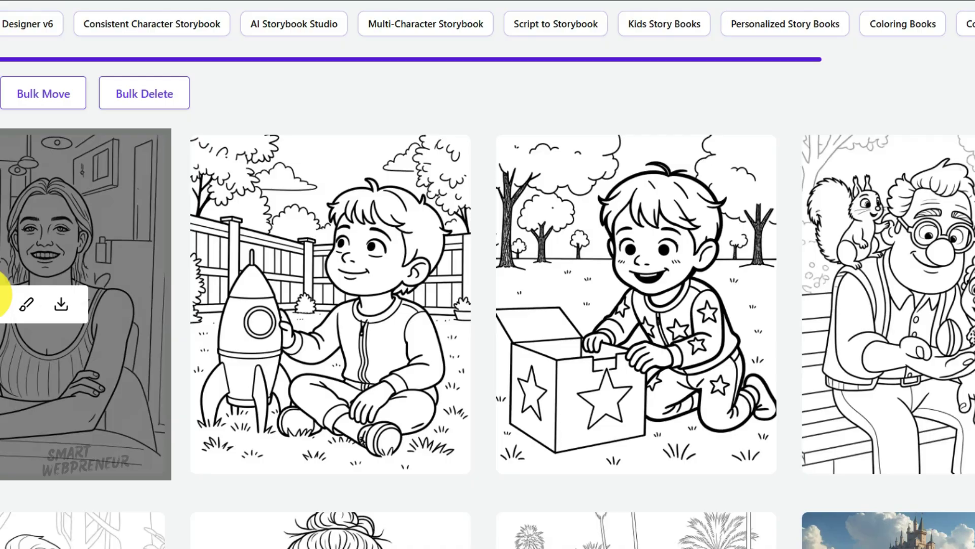
scroll(315, 144, up, 6)
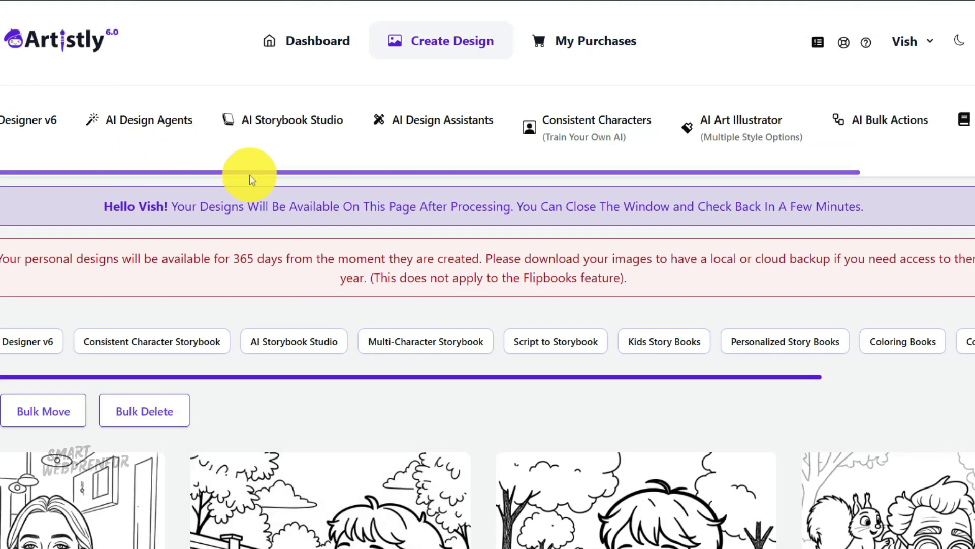
scroll(327, 330, right, 5)
scroll(376, 374, down, 3)
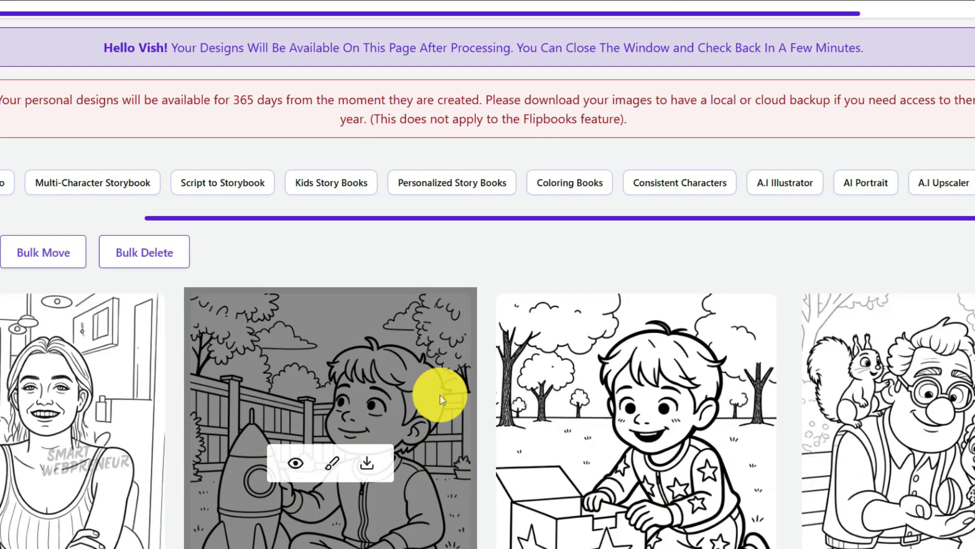
scroll(254, 282, up, 3)
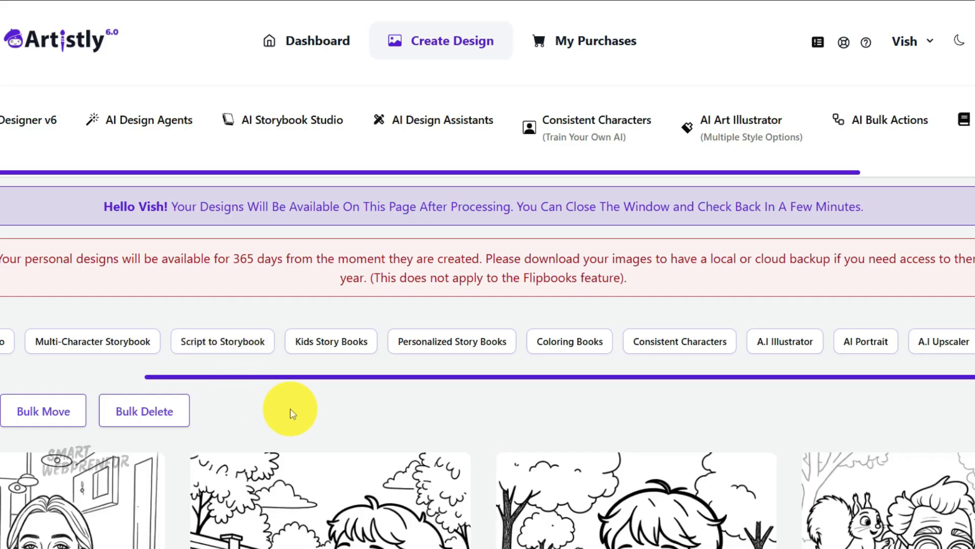
scroll(359, 420, down, 2)
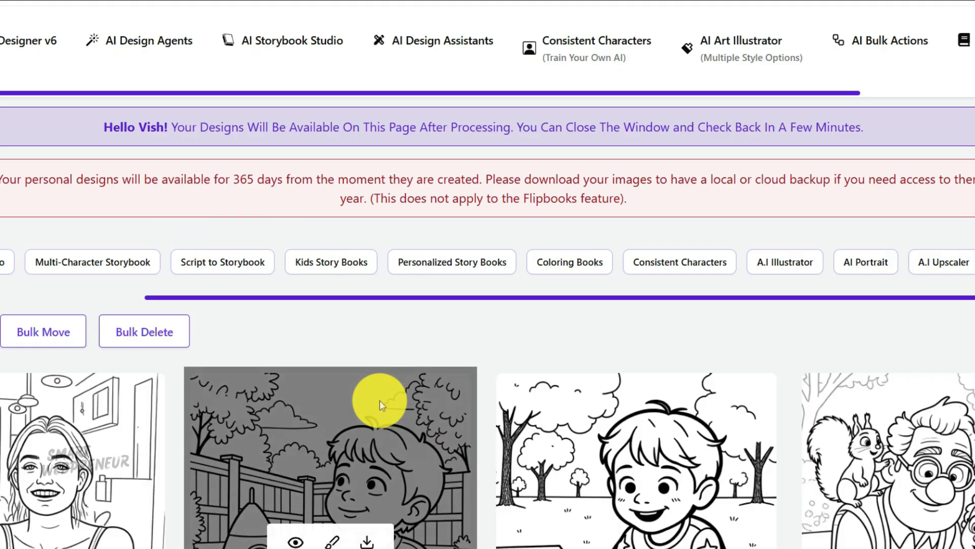
scroll(392, 397, down, 5)
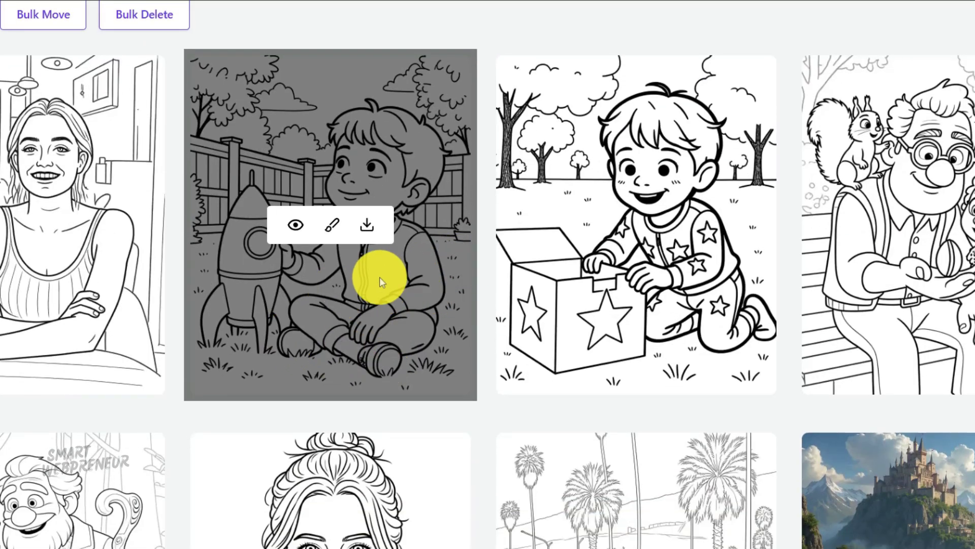
scroll(442, 289, up, 6)
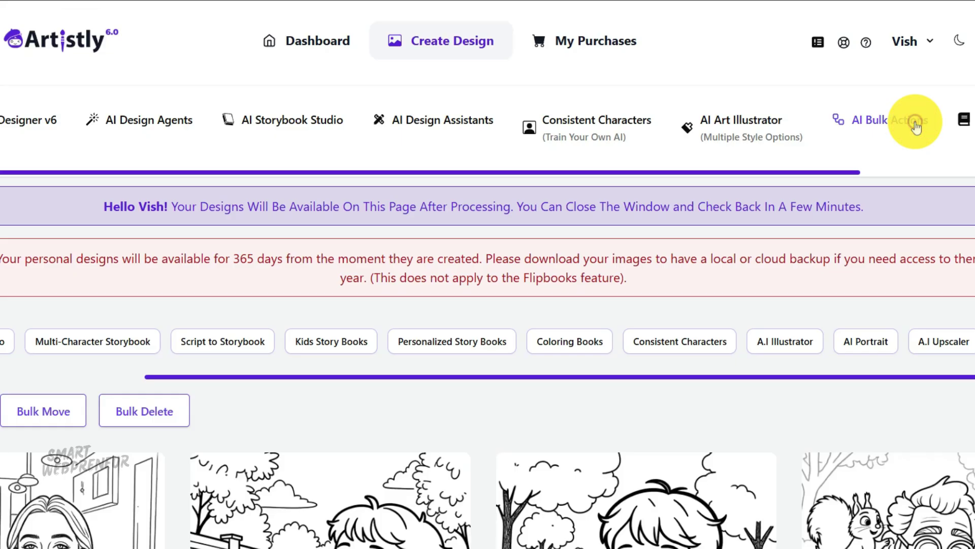
Start a new bulk action and pick the grandpa-and-girl, rocket, palm-tree car and long-haired woman pages.
click(916, 126)
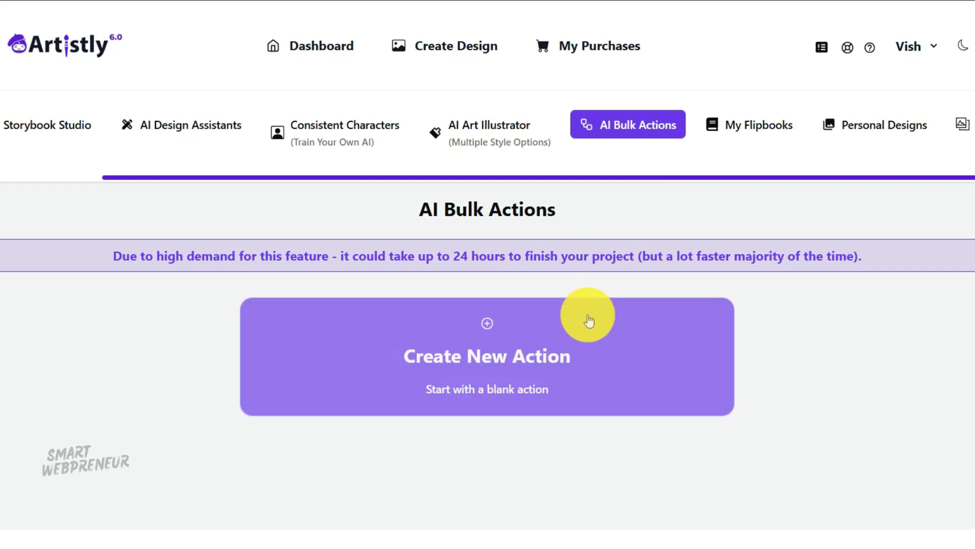
click(509, 357)
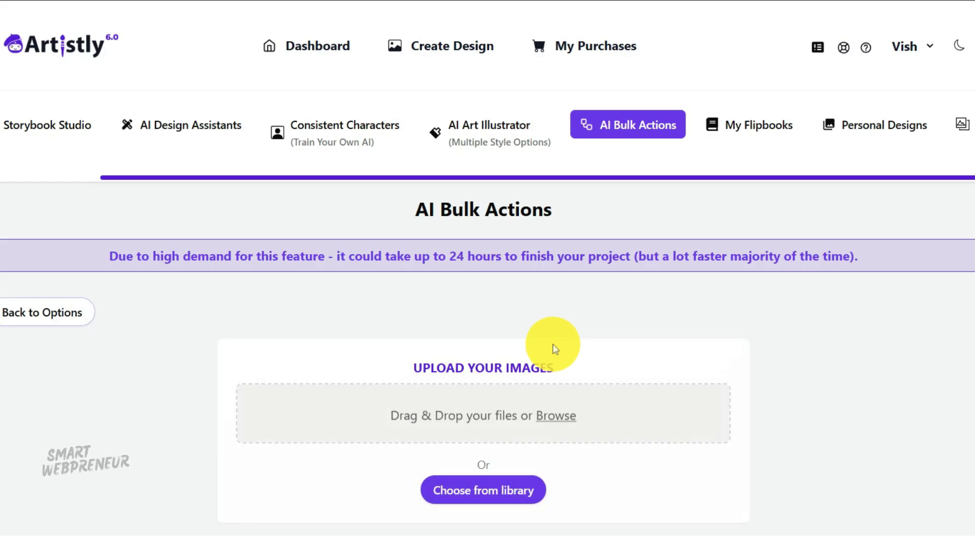
scroll(568, 341, down, 1)
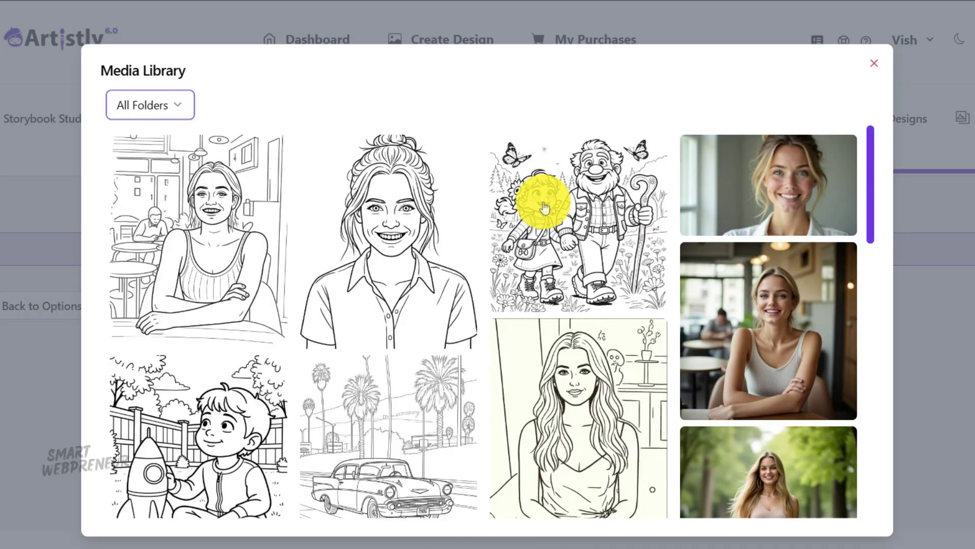
click(543, 206)
click(208, 414)
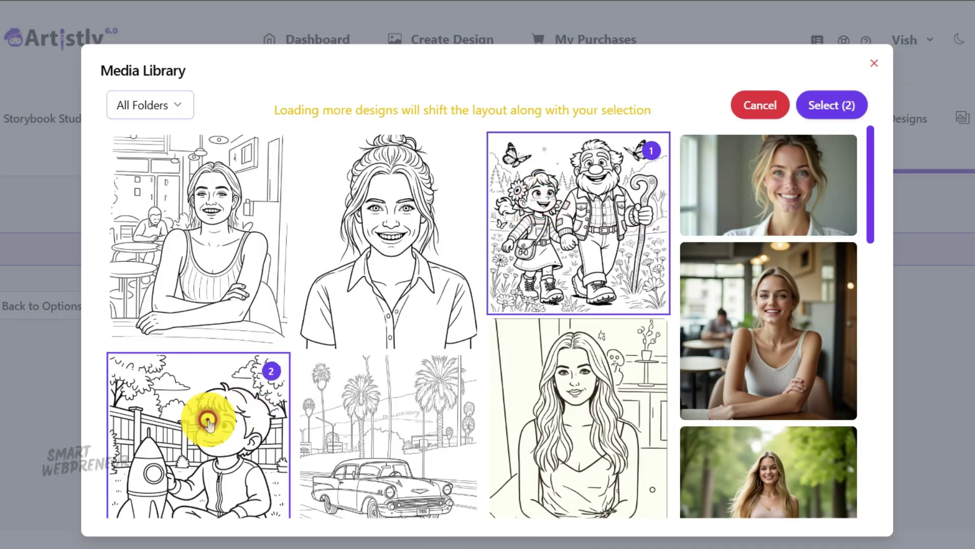
click(391, 407)
click(528, 371)
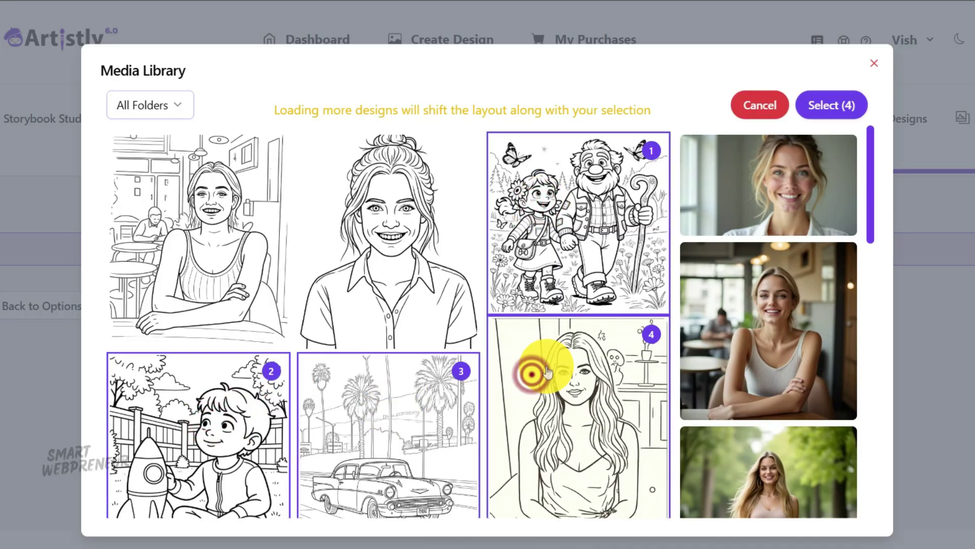
Add the star-box, squirrel, grandpa-hugging-girl and astronaut pages, then confirm all eight.
scroll(508, 385, down, 7)
click(194, 334)
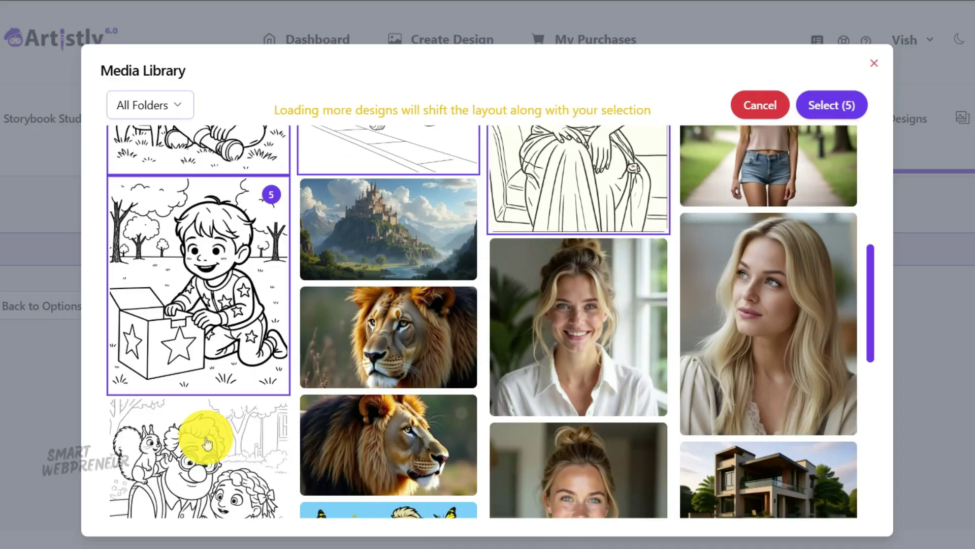
click(217, 430)
scroll(326, 376, down, 3)
scroll(326, 375, down, 5)
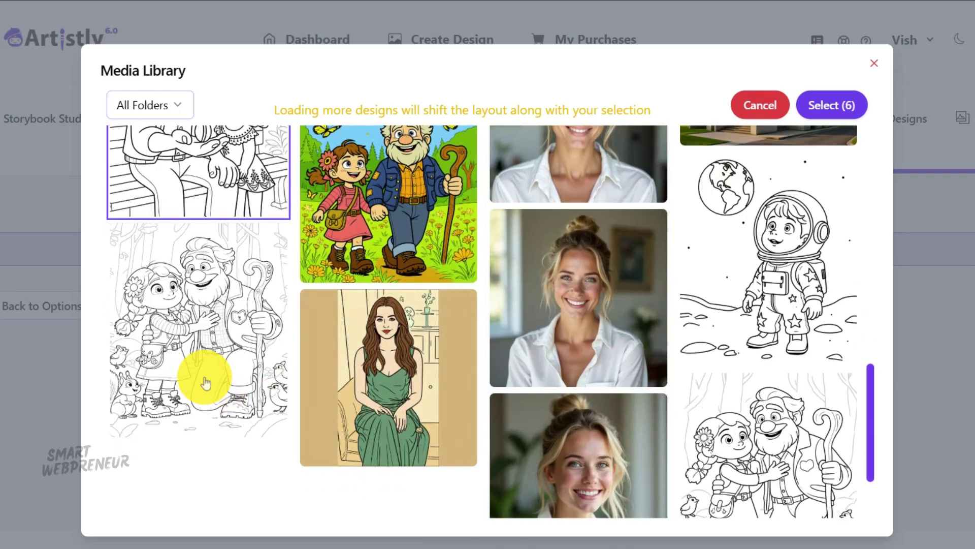
click(197, 359)
click(786, 253)
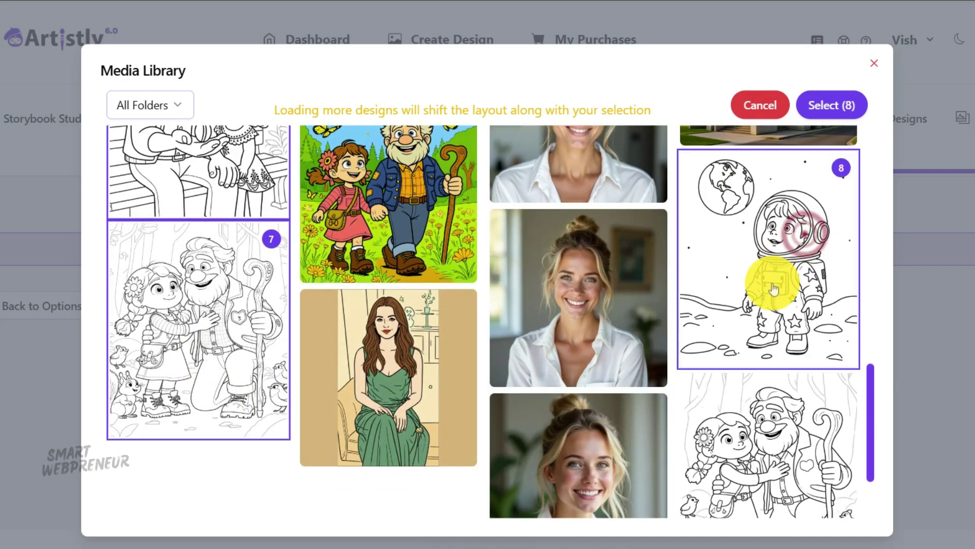
scroll(749, 305, down, 3)
click(483, 493)
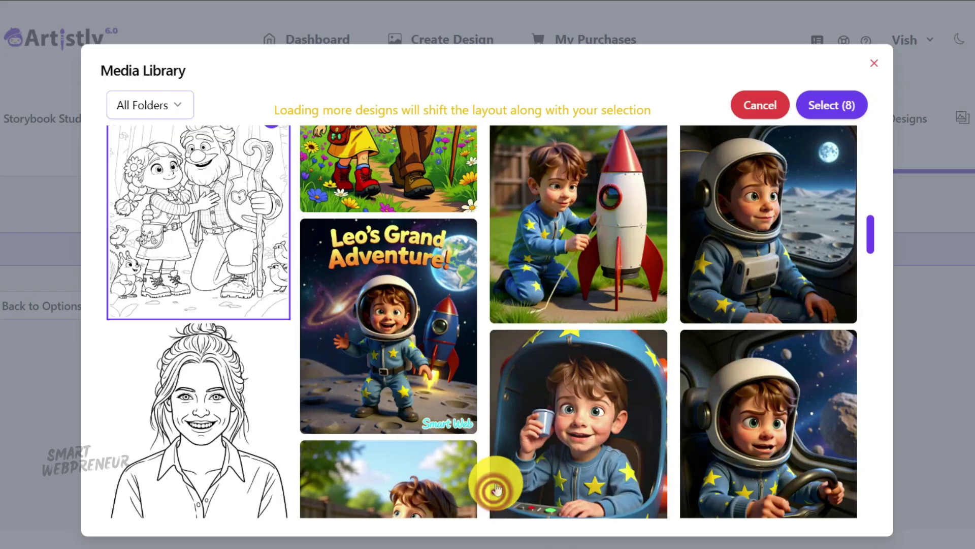
scroll(355, 401, down, 3)
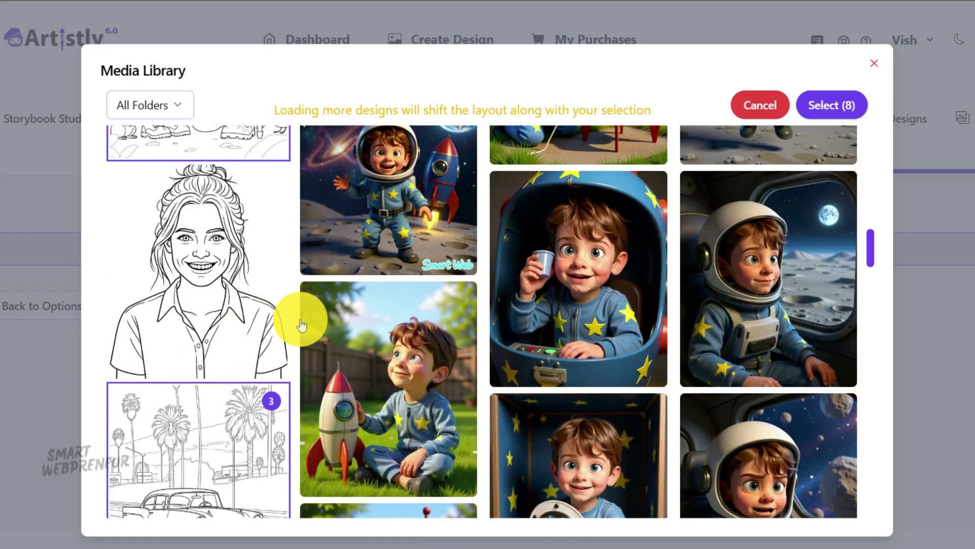
scroll(320, 312, up, 10)
scroll(326, 315, up, 10)
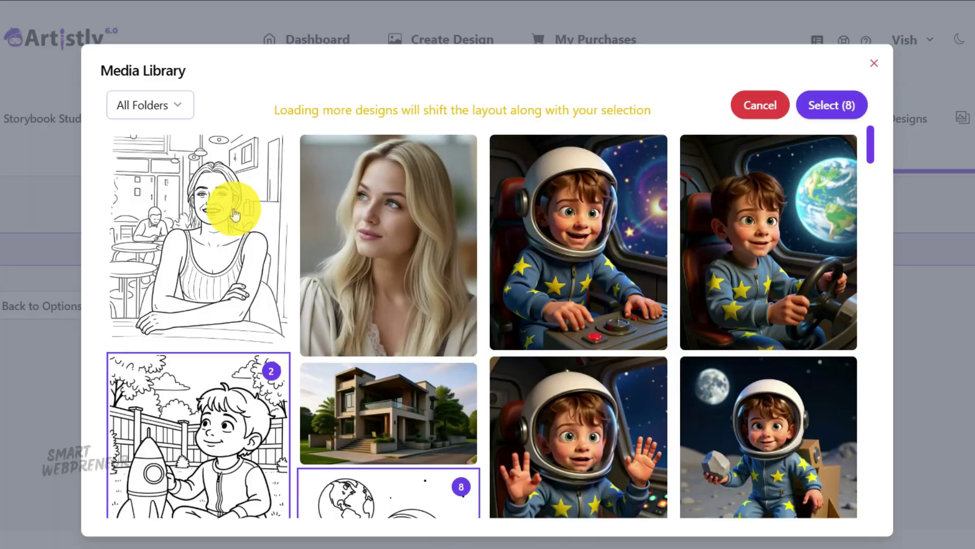
click(824, 107)
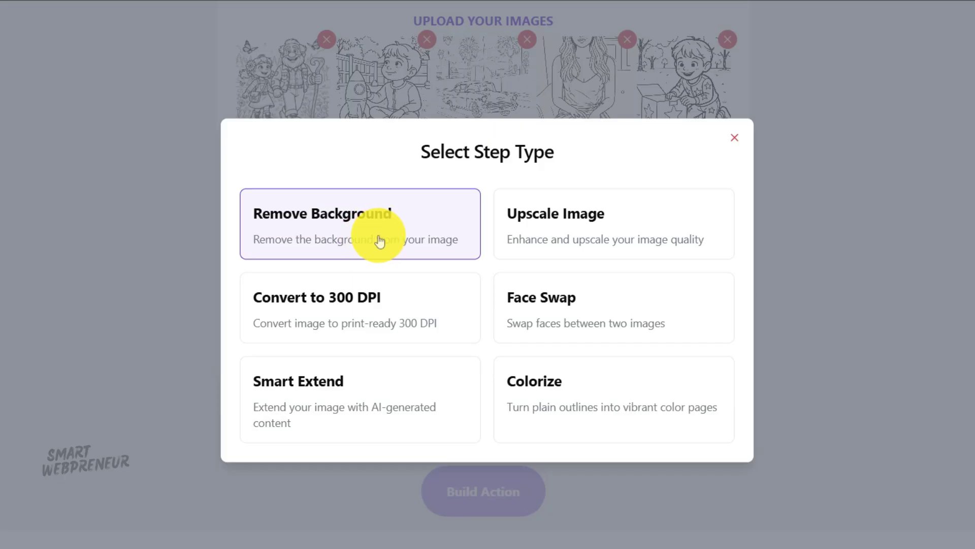
Add Step 1 Convert to 300 DPI and Step 2 Upscale Image using Only Upscale.
click(382, 316)
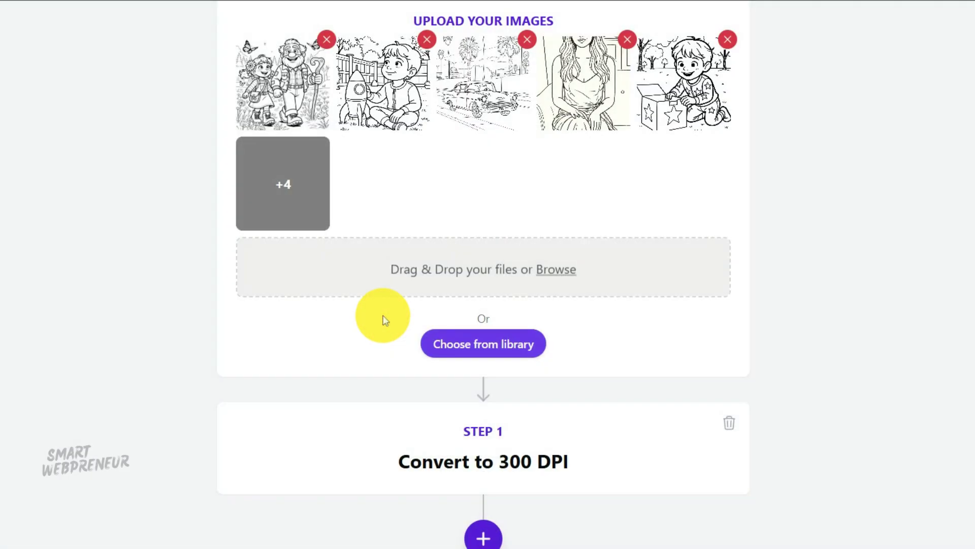
scroll(655, 398, down, 2)
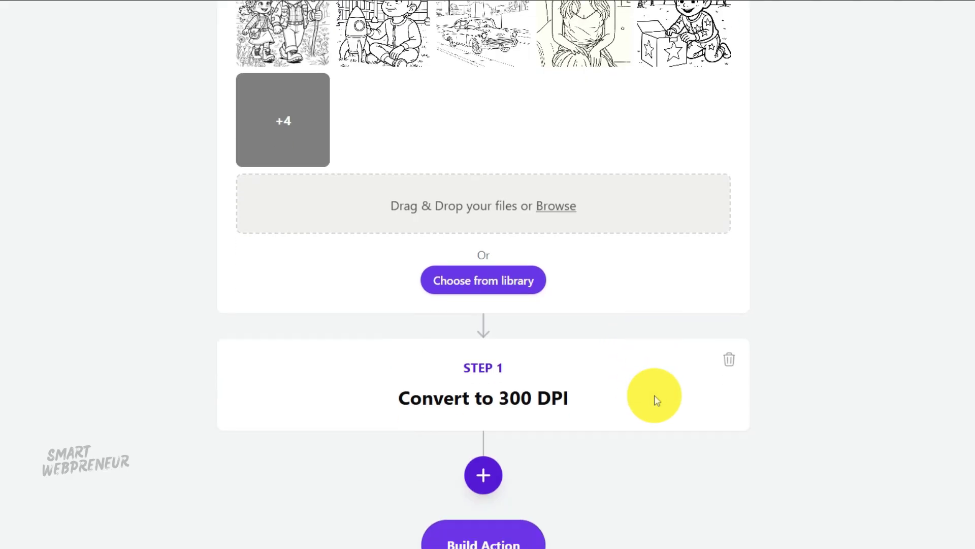
click(485, 417)
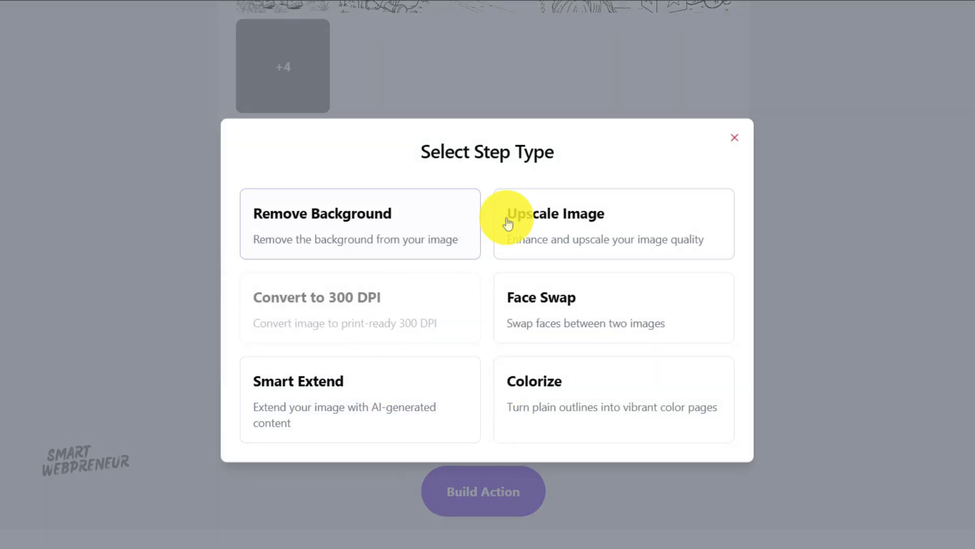
click(584, 227)
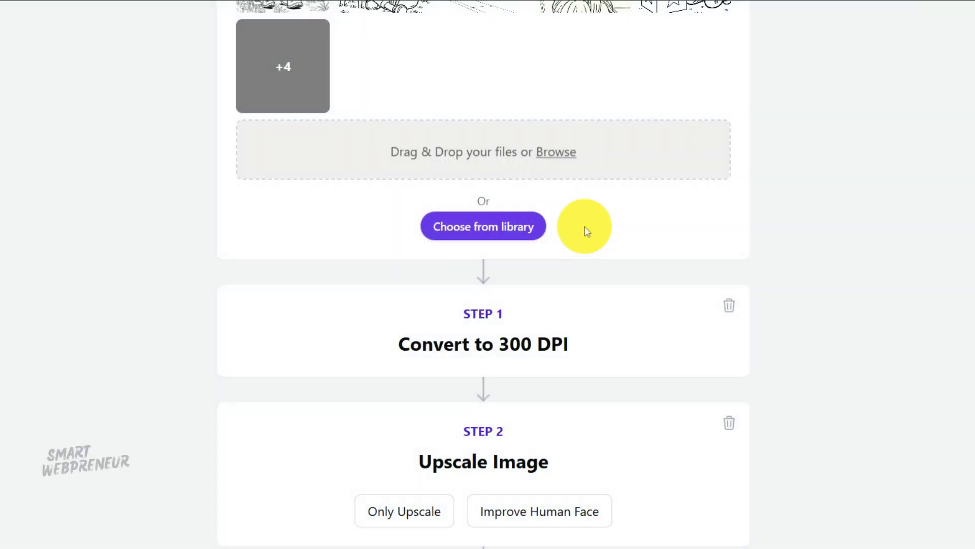
scroll(749, 218, down, 2)
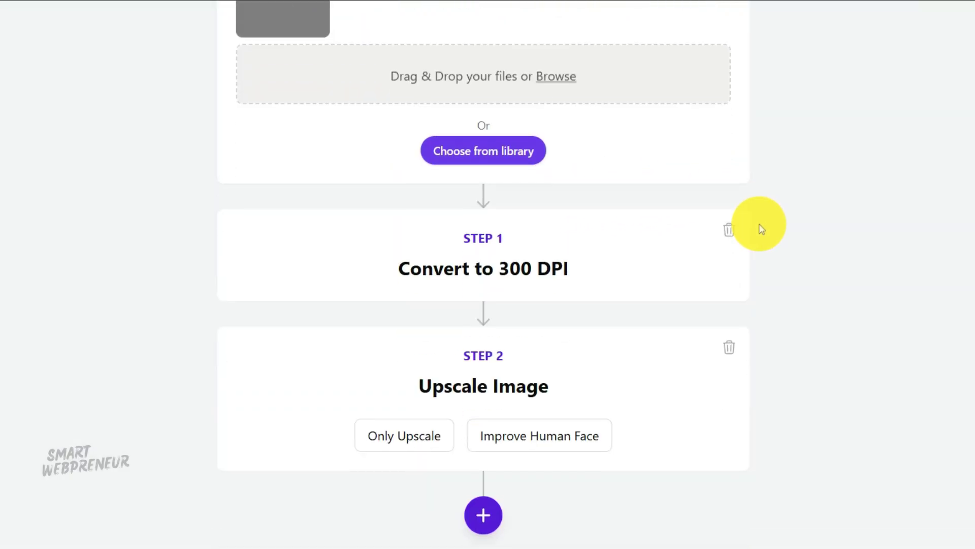
scroll(761, 225, down, 2)
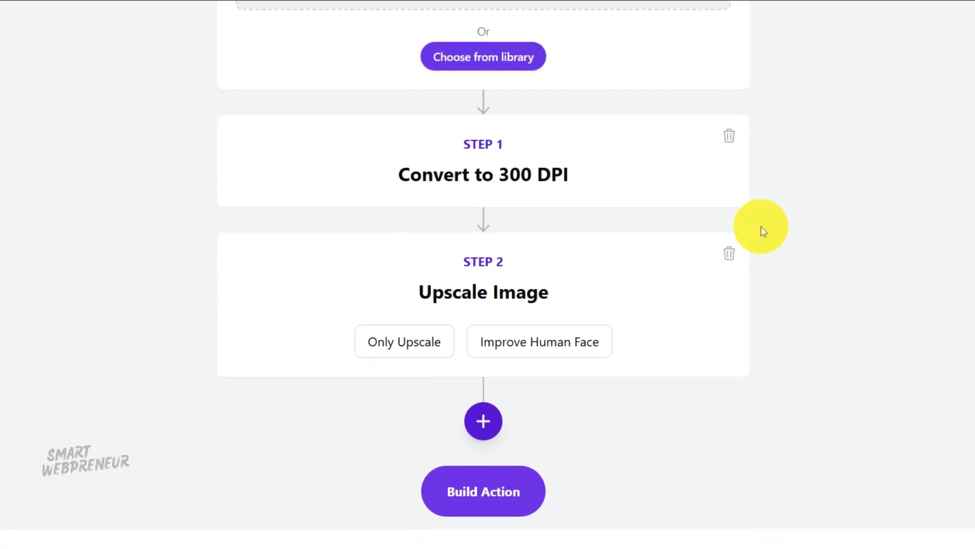
click(397, 344)
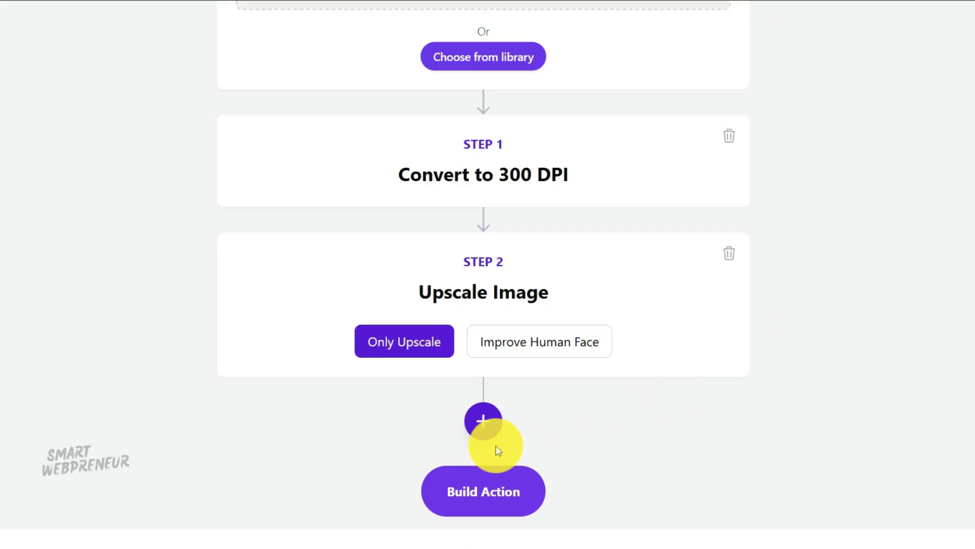
Title the action 'KDP Coloring Book Pages' and build it.
click(452, 494)
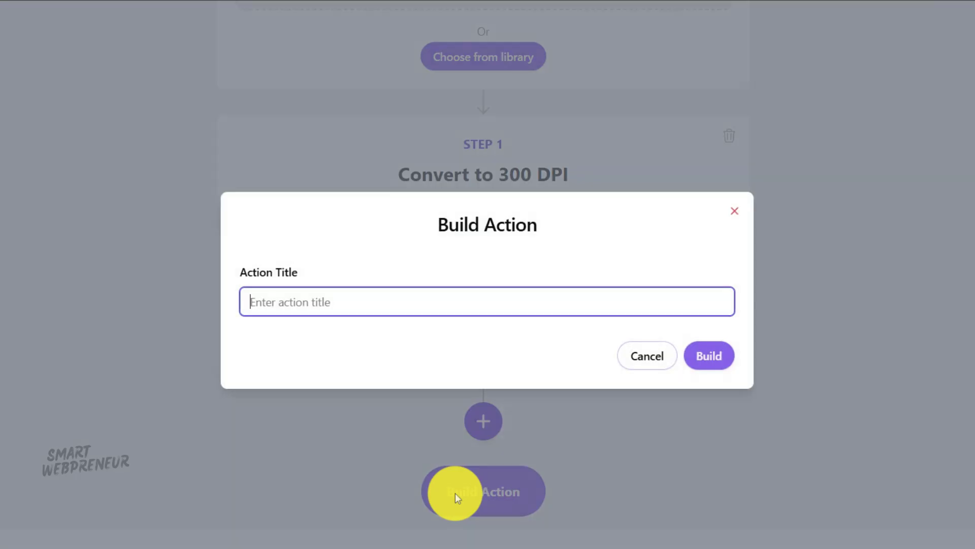
text(KDP Co)
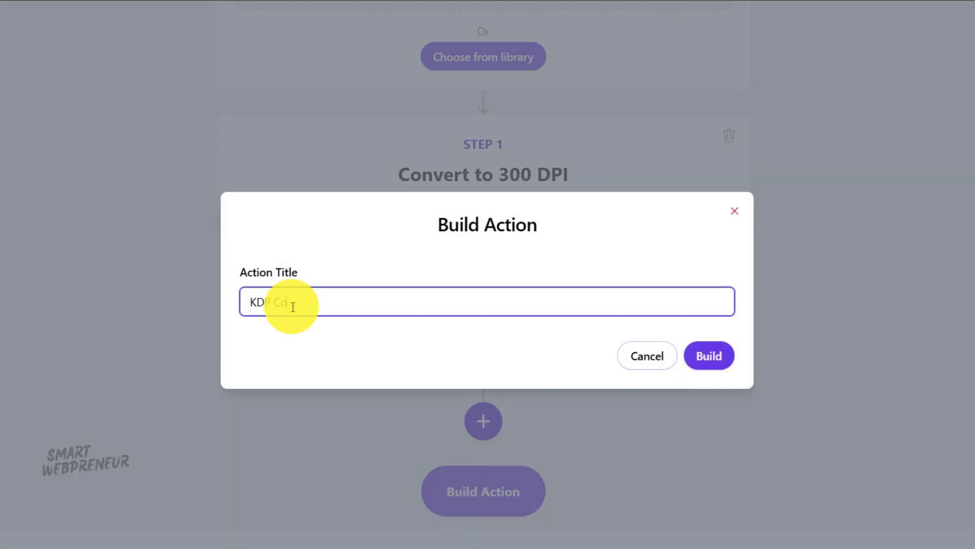
text(loring Book Pages)
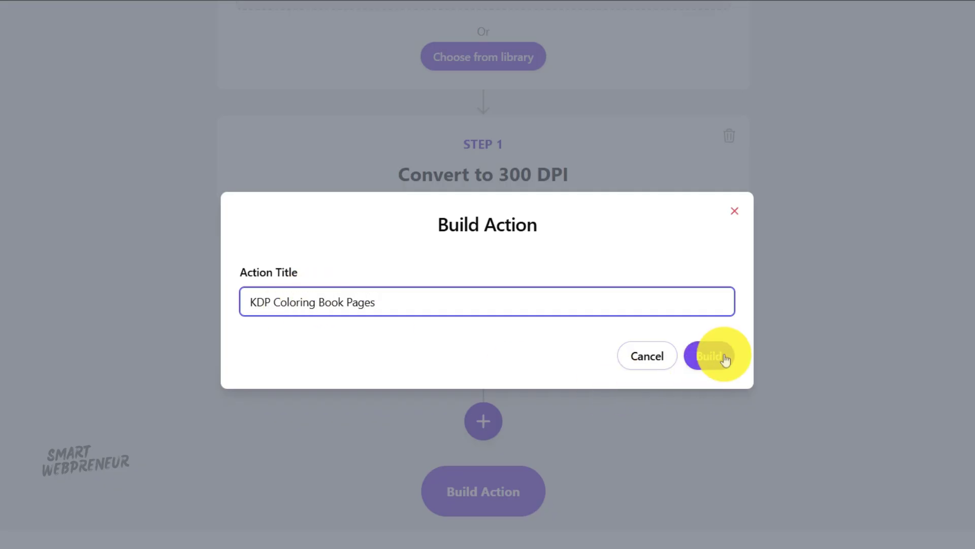
click(719, 356)
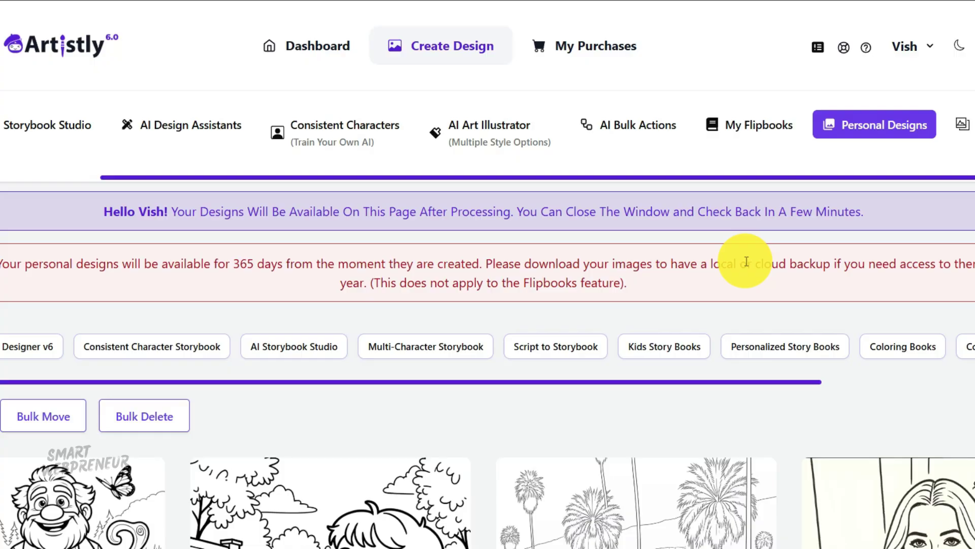
Scroll through the processed lion, grandpa-and-girl, boy-with-rocket and vintage car pages.
scroll(746, 261, down, 6)
scroll(767, 81, down, 2)
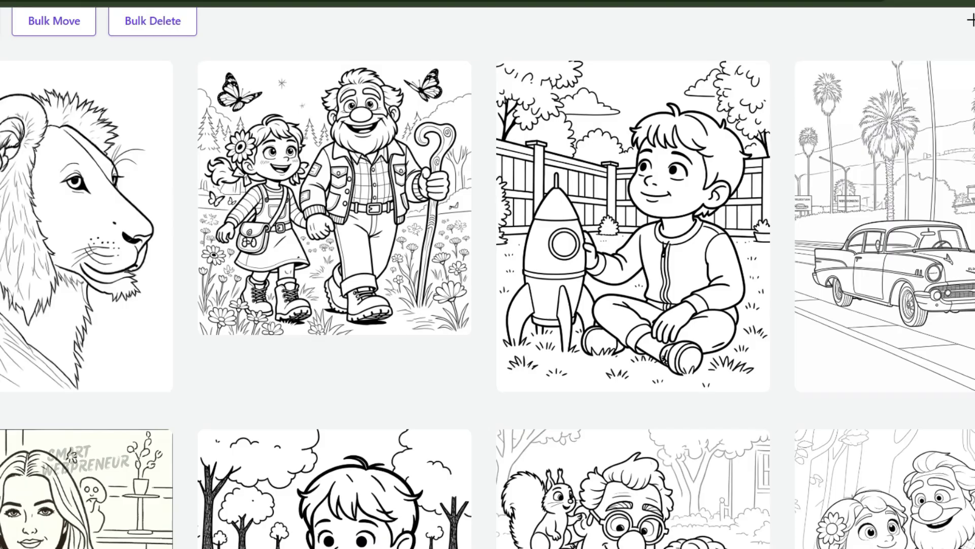
Open canva.com in a new Chrome tab.
key(ctrl+t)
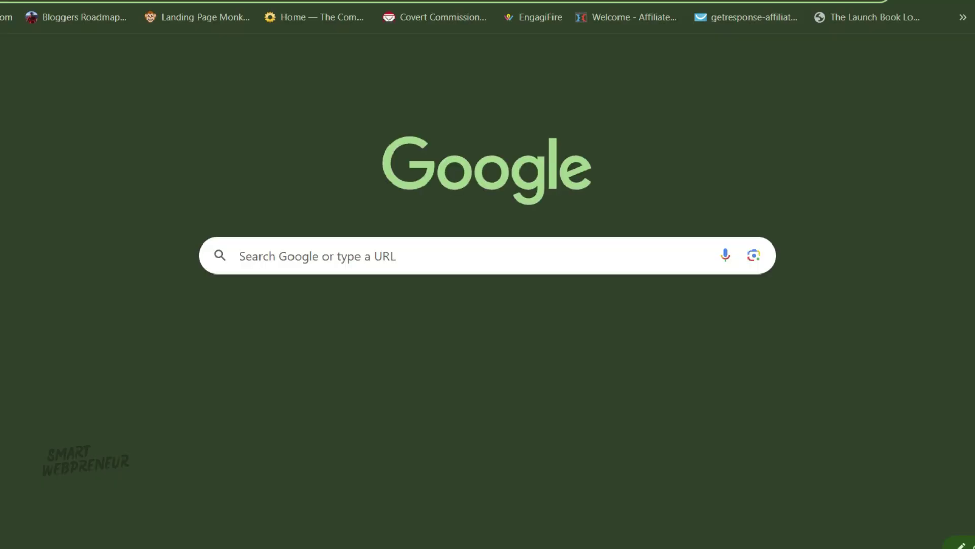
text(canva.com)
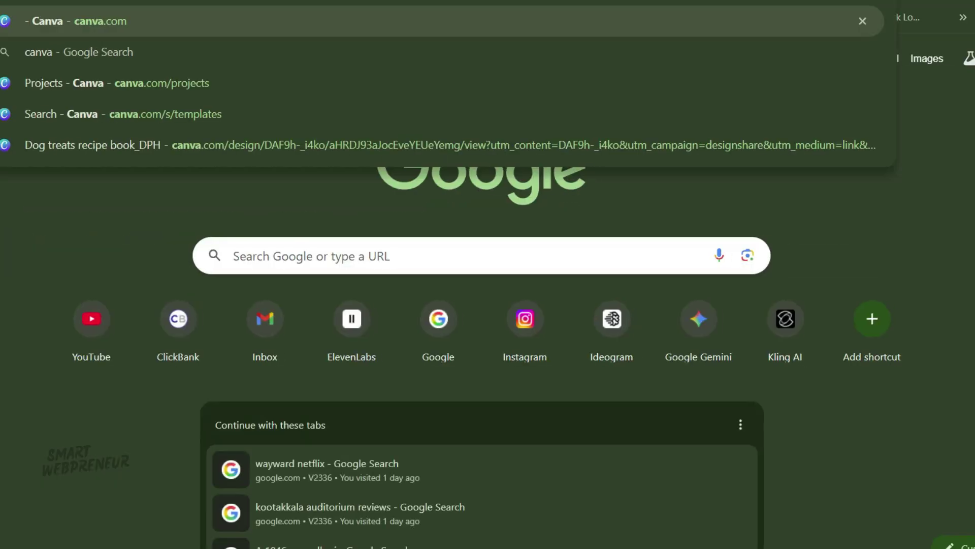
key(Return)
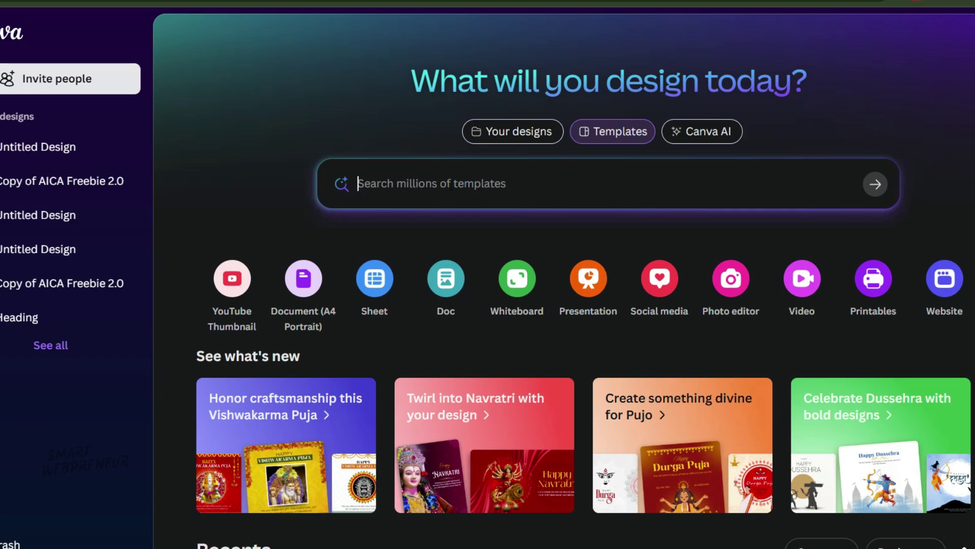
After searching 'kdp', set a custom design size of 8.5 × 11 inches.
text(kdp)
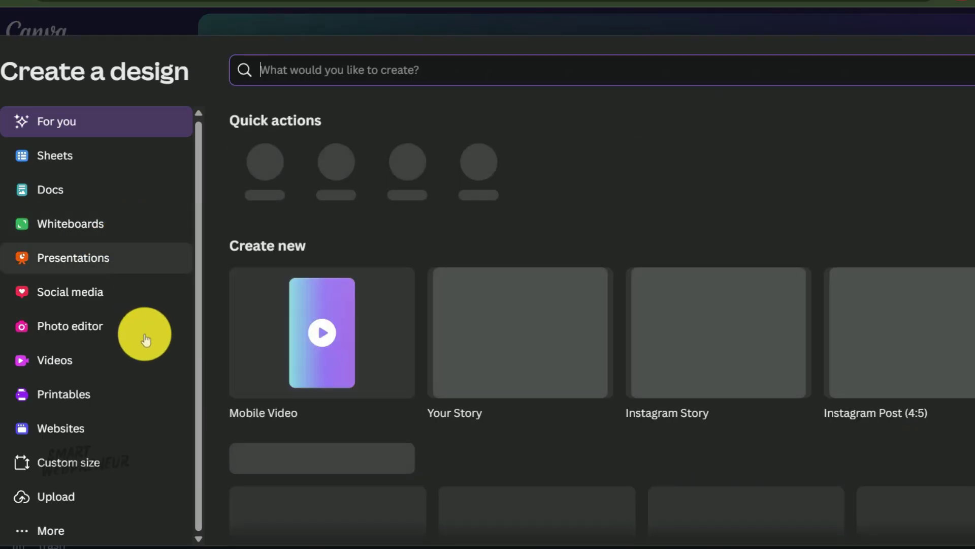
click(71, 461)
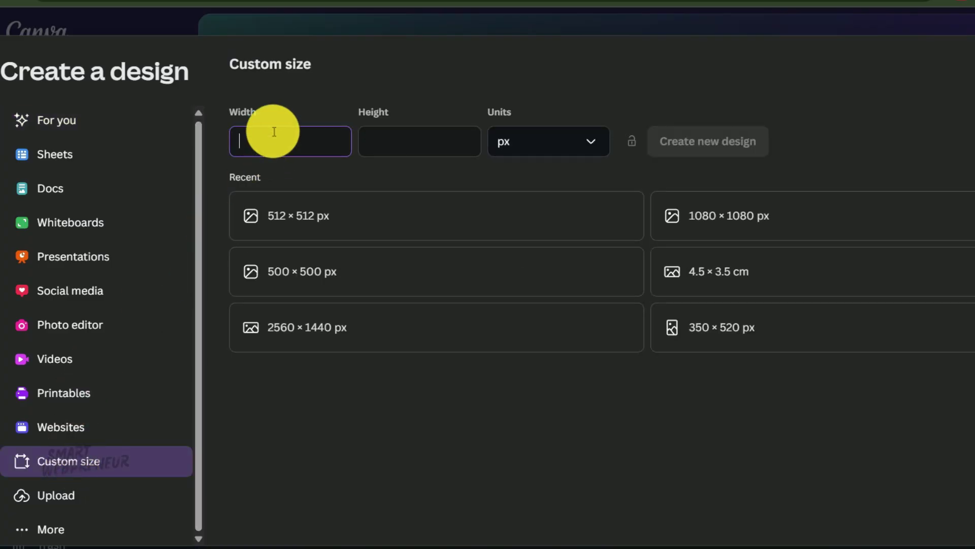
click(550, 143)
click(544, 217)
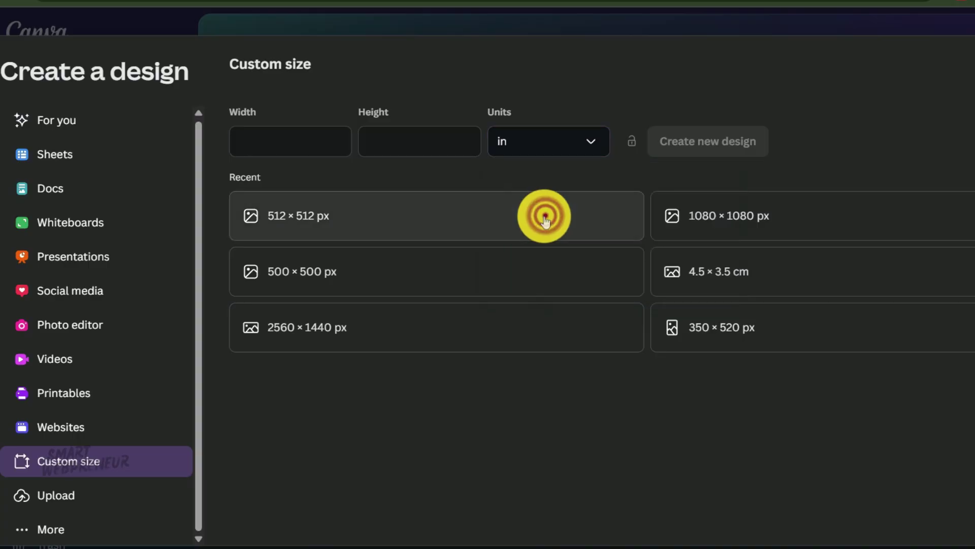
click(306, 140)
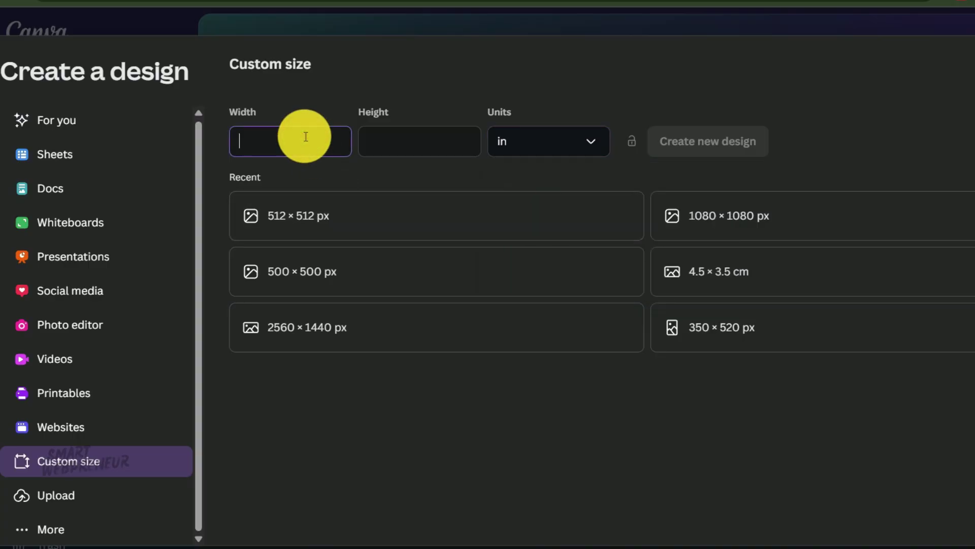
text(8.)
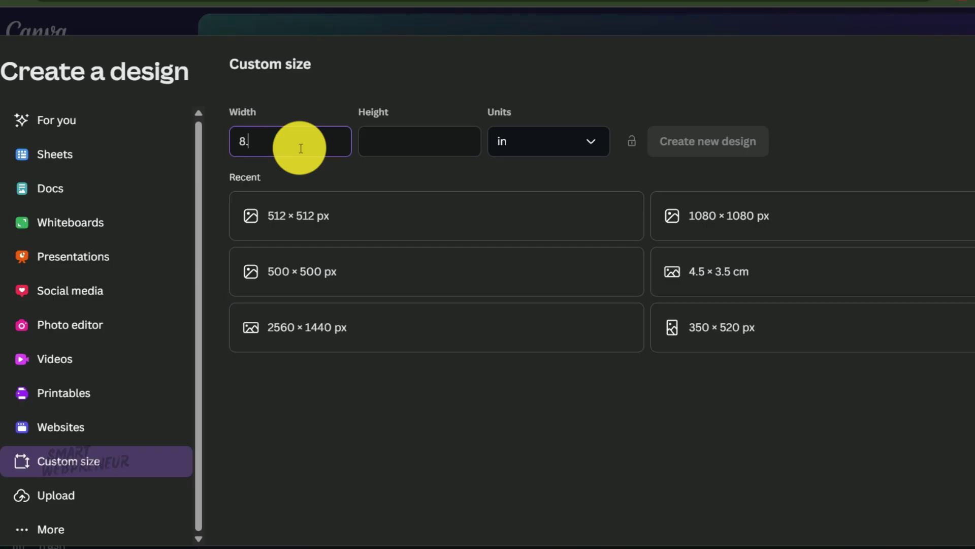
text(5)
click(444, 136)
text(11)
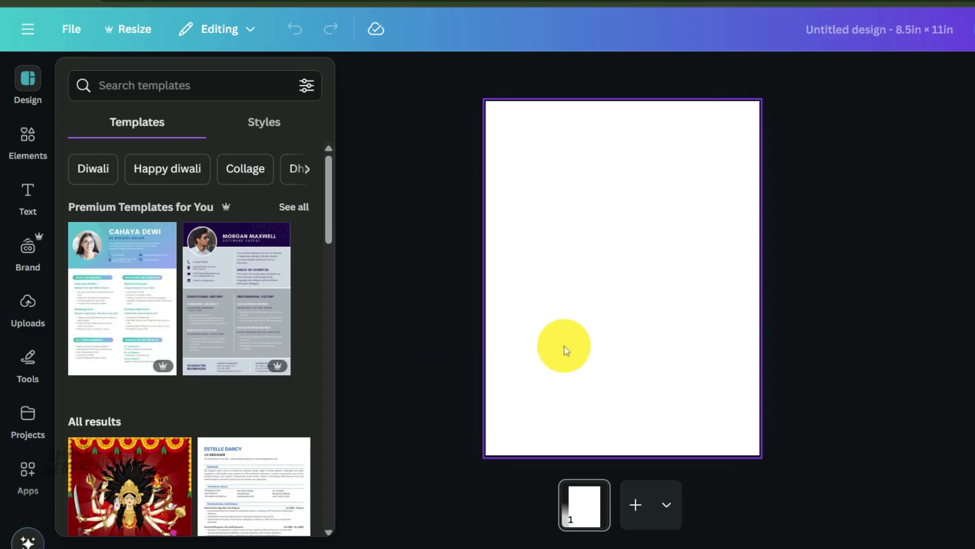
Search templates for 'title' and apply the Mrs Marsh's planner template to the page.
click(185, 84)
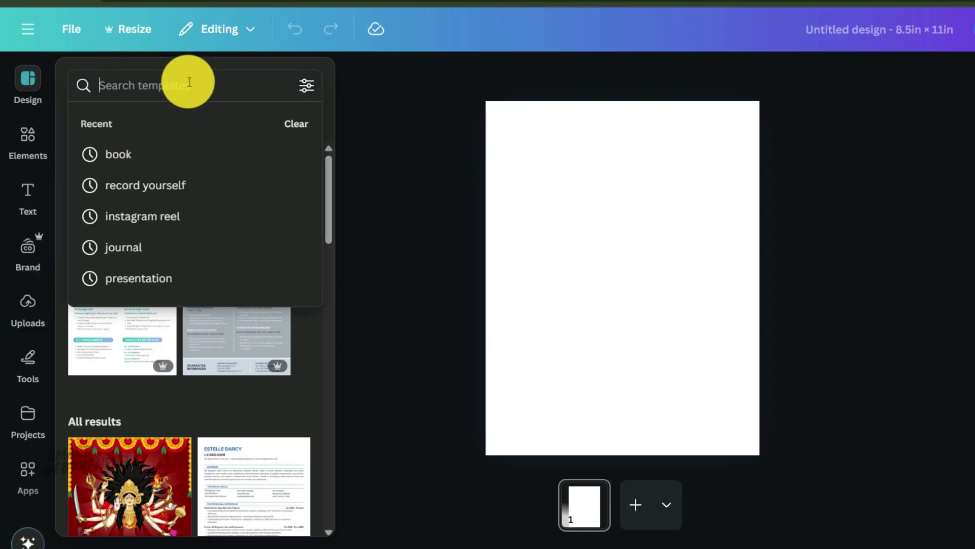
text(title)
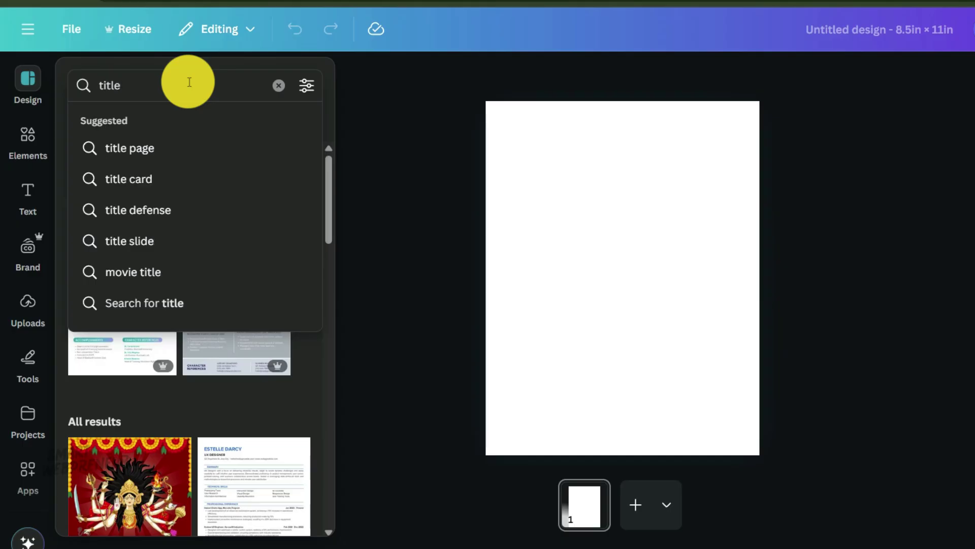
click(183, 151)
scroll(229, 313, down, 10)
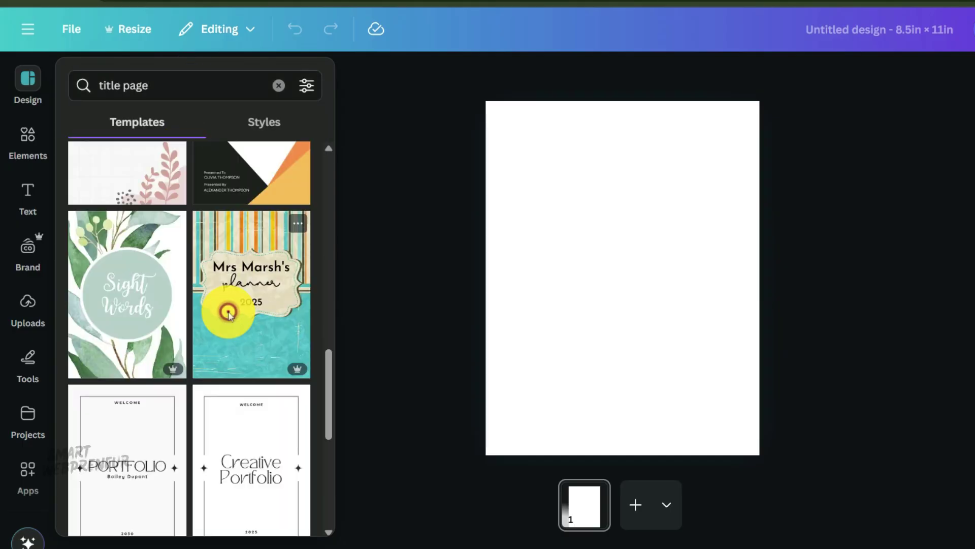
click(228, 314)
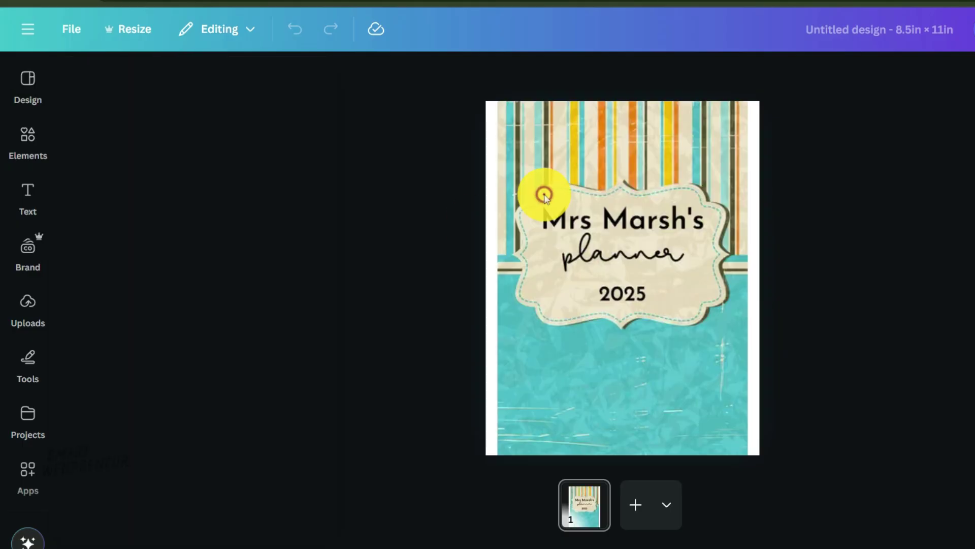
Change the template's heading text to read 'My New coloring BOOK'.
click(544, 196)
double_click(609, 219)
text(My)
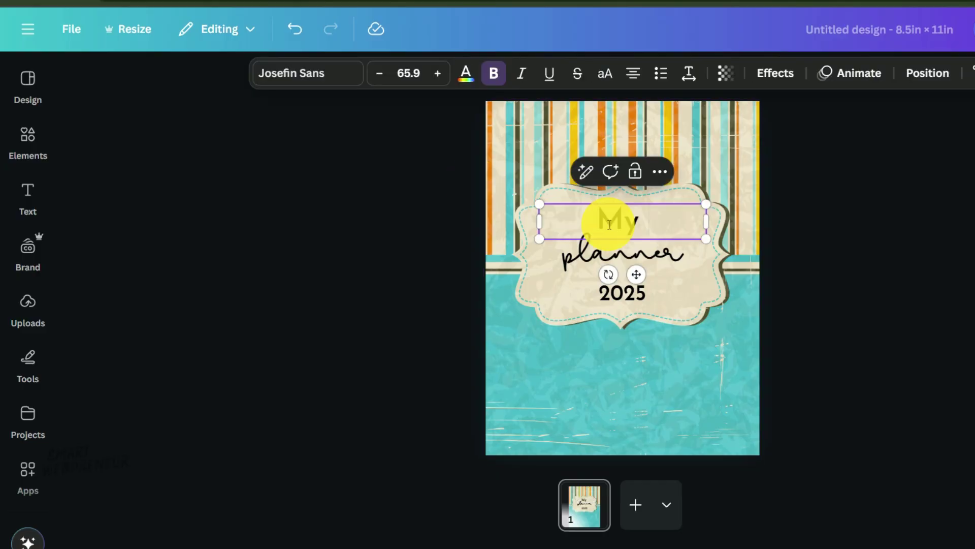
text( M)
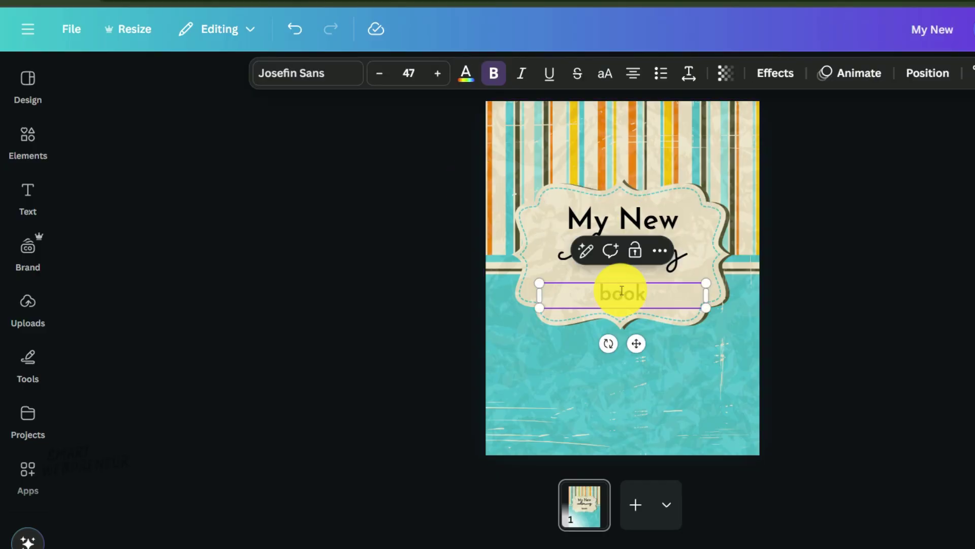
key(BackSpace)
text(BOOK)
click(893, 184)
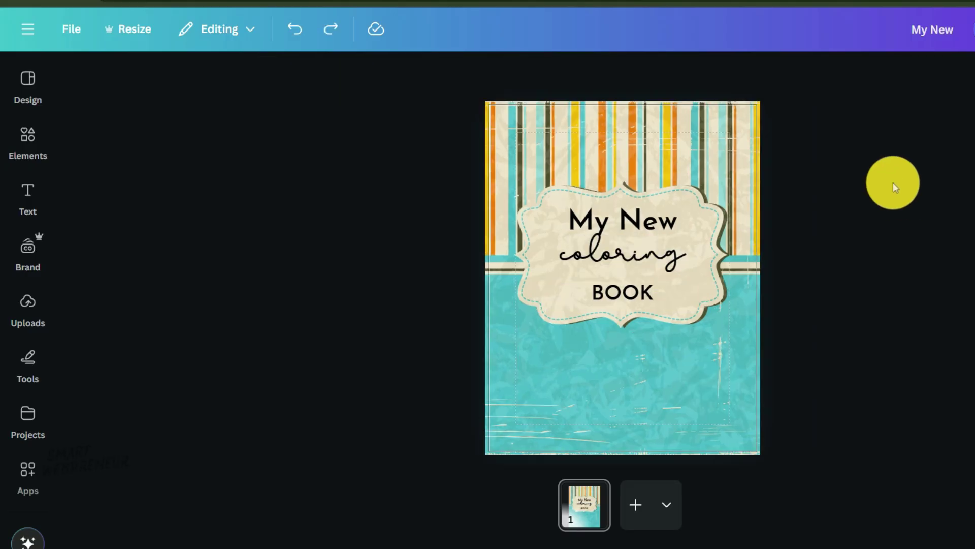
Add page 2 and stretch the boy-with-star-box coloring image to fill it.
click(630, 503)
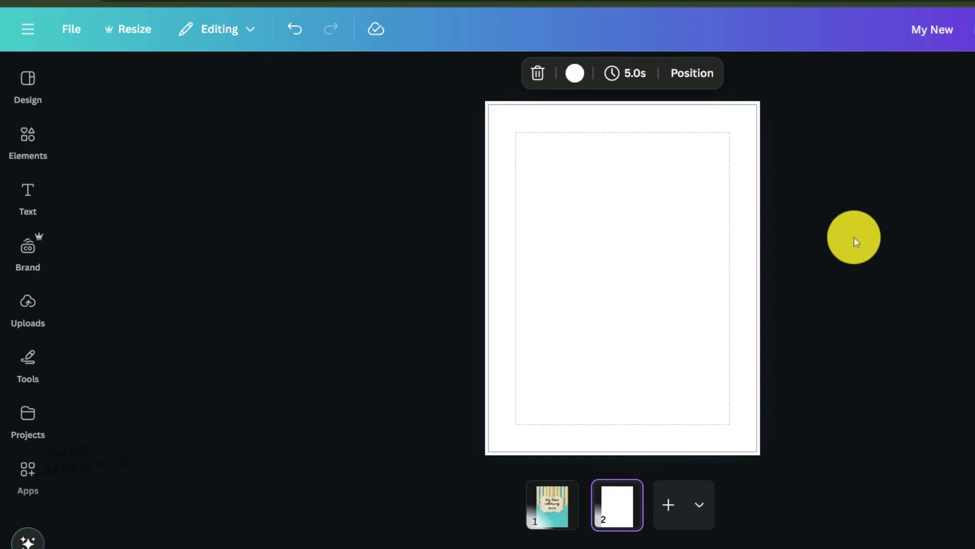
click(512, 186)
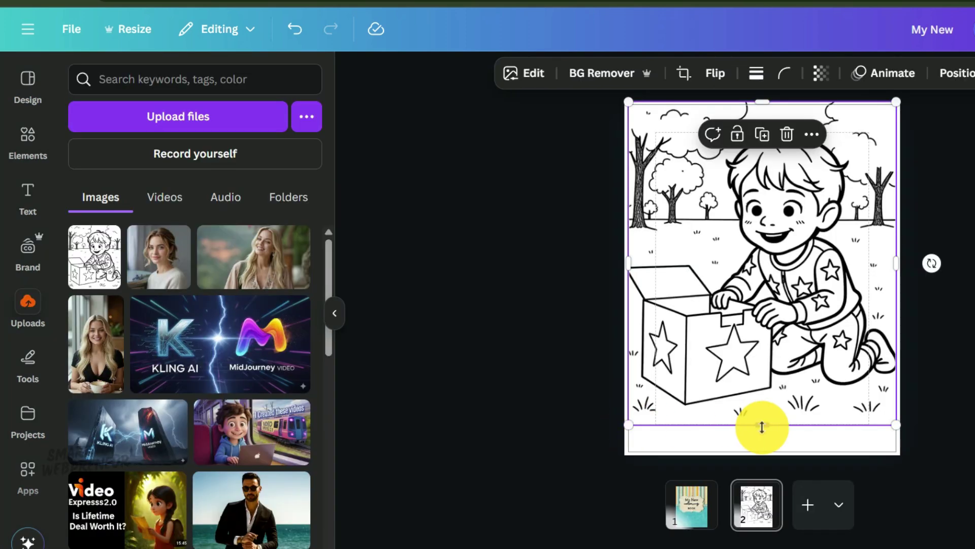
drag(762, 424, 767, 451)
click(931, 276)
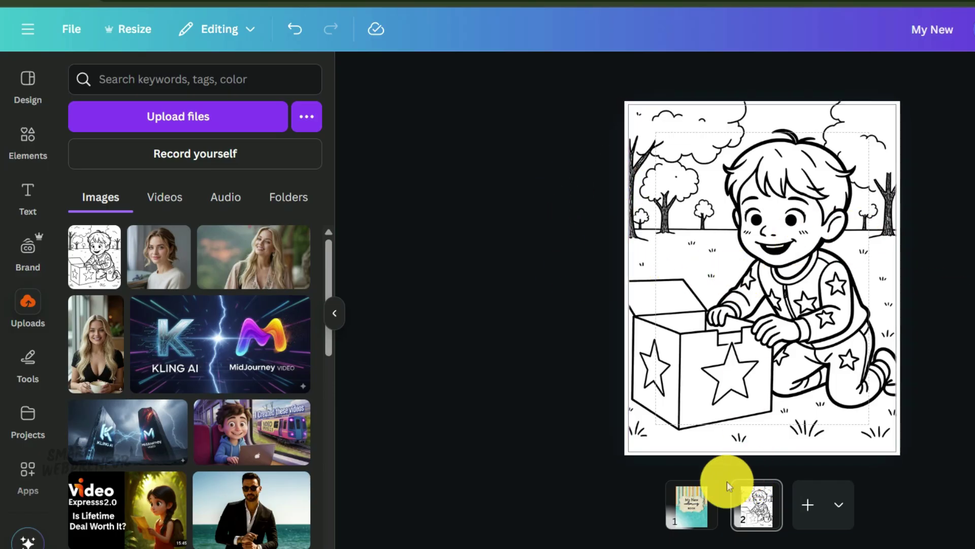
click(686, 514)
click(752, 500)
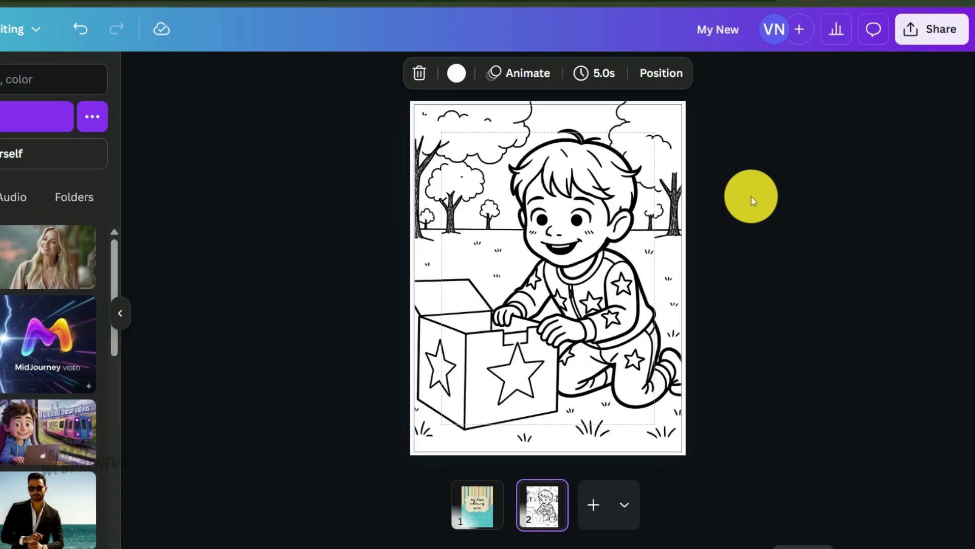
Choose PDF Print as the download file type for pages 1–2.
click(944, 26)
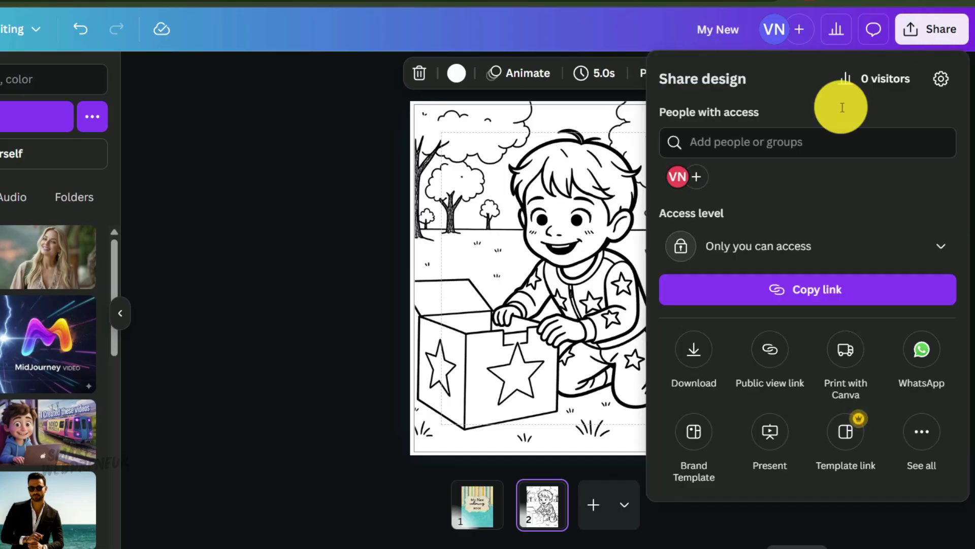
click(697, 348)
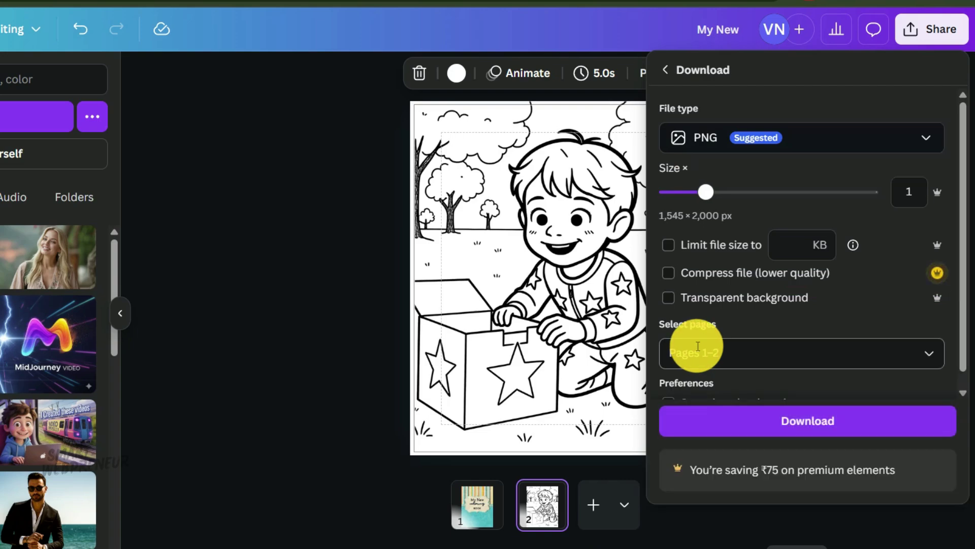
click(918, 134)
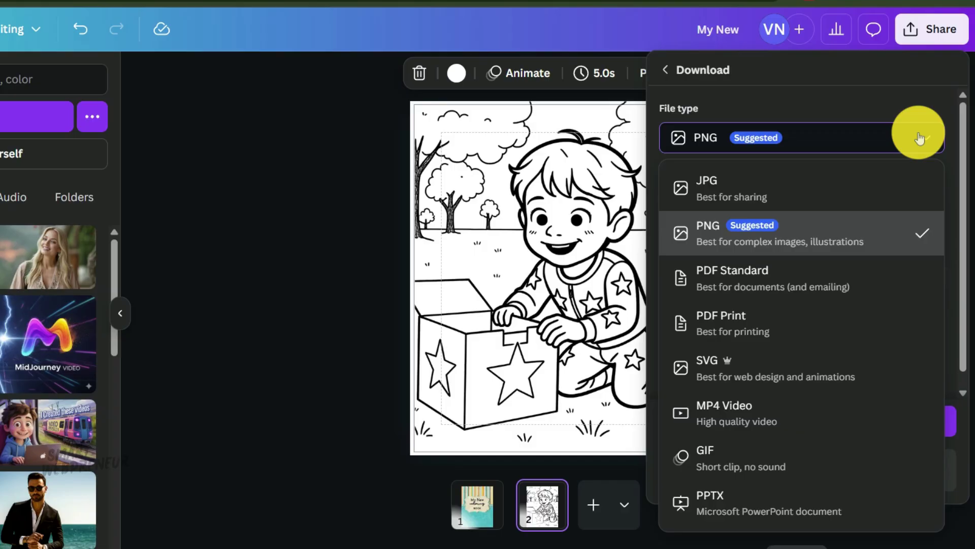
click(816, 329)
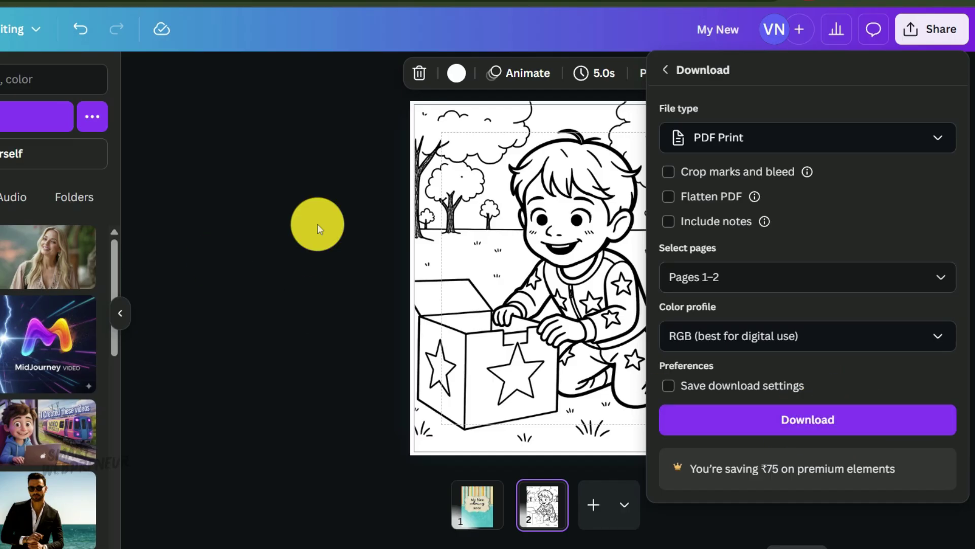
click(337, 219)
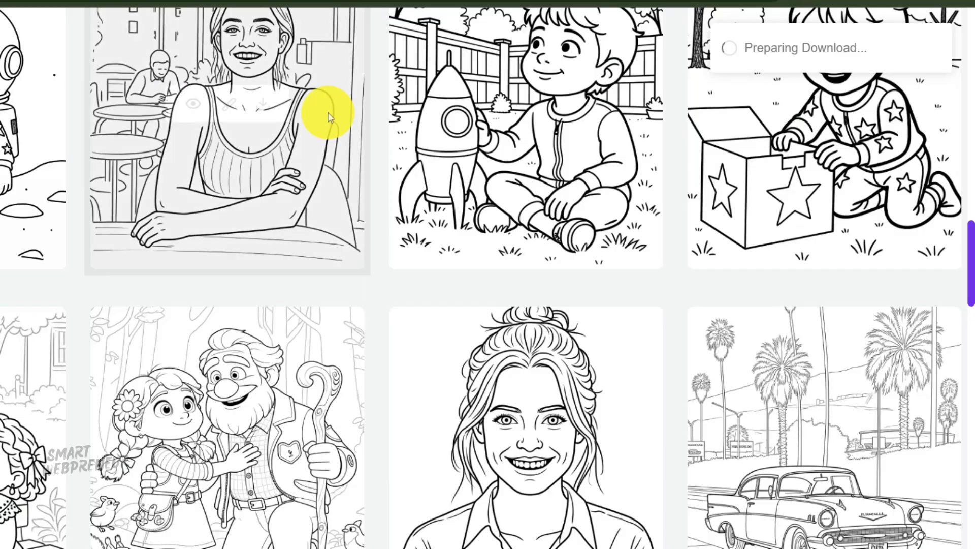
Colorify the uploaded 'boy playing.png' using the Colorify Pages AI design assistant.
scroll(391, 113, up, 10)
scroll(391, 113, up, 12)
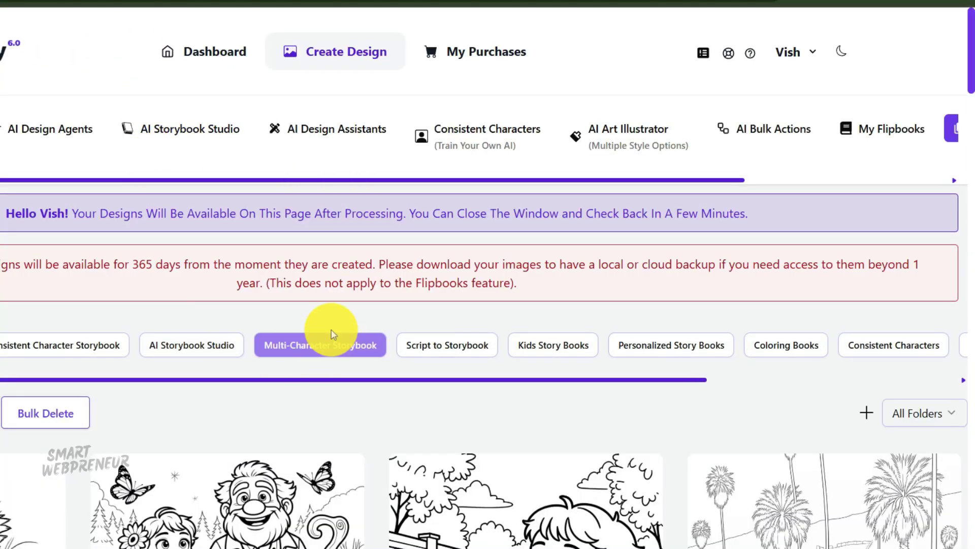
scroll(330, 333, right, 5)
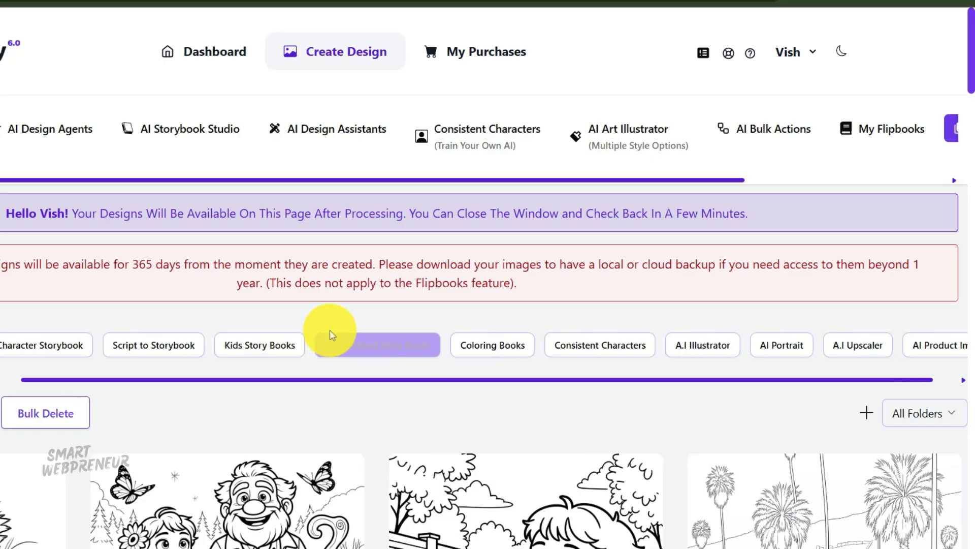
click(311, 136)
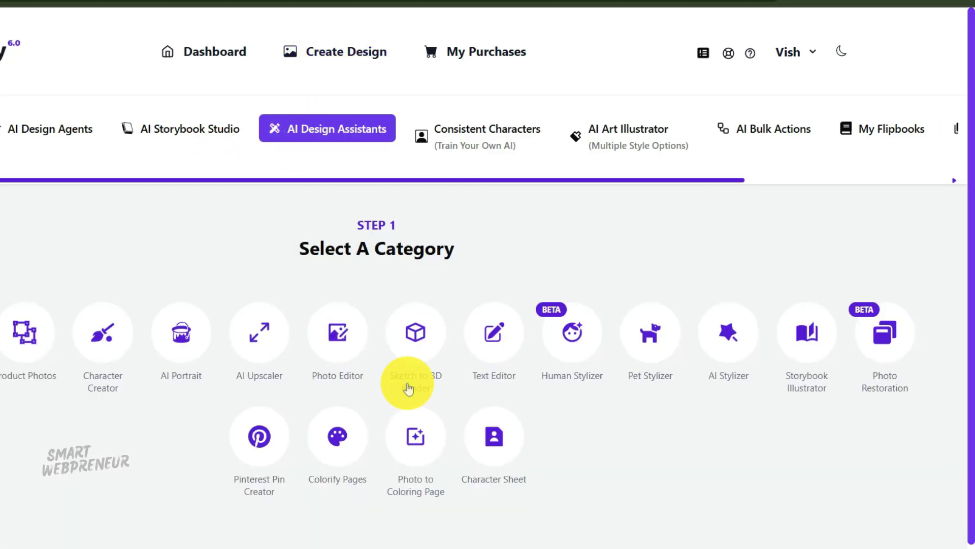
click(339, 440)
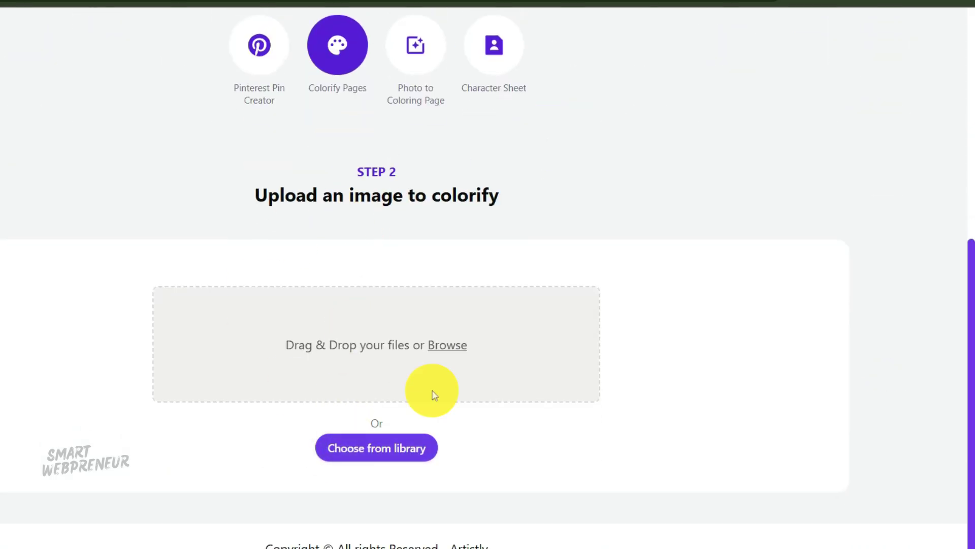
click(460, 347)
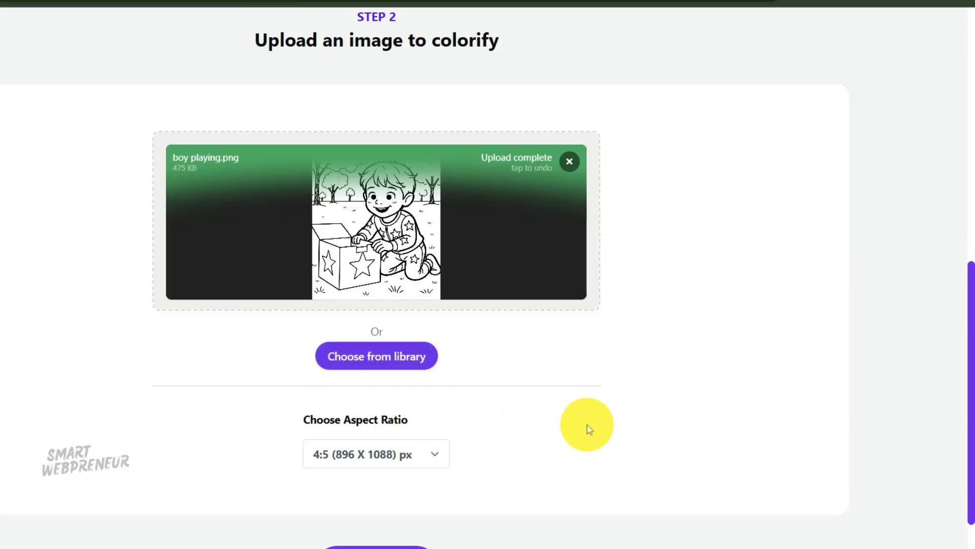
scroll(587, 427, down, 2)
click(395, 466)
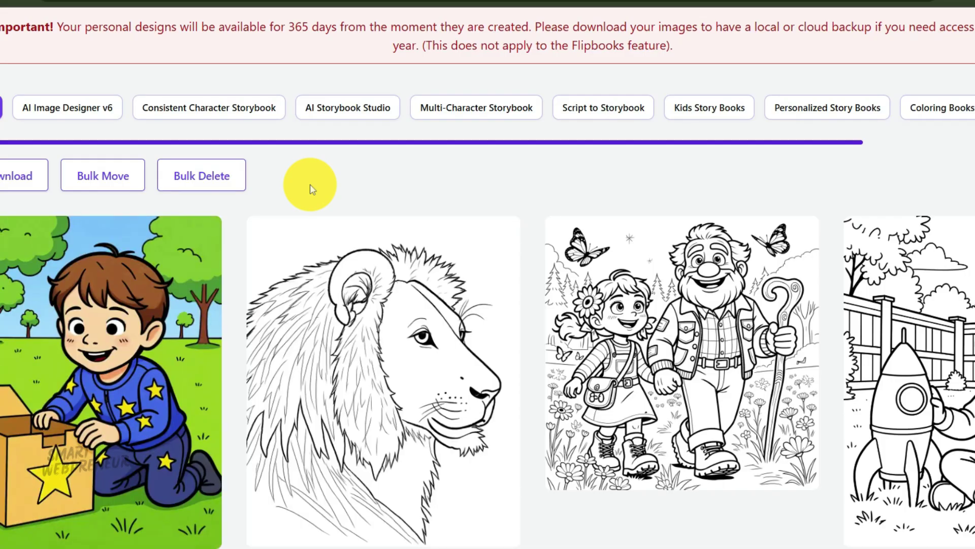
Open the colored boy image's details: Colorify Pages style, 4:5, 896 x 1088, private.
mouse_move(81, 244)
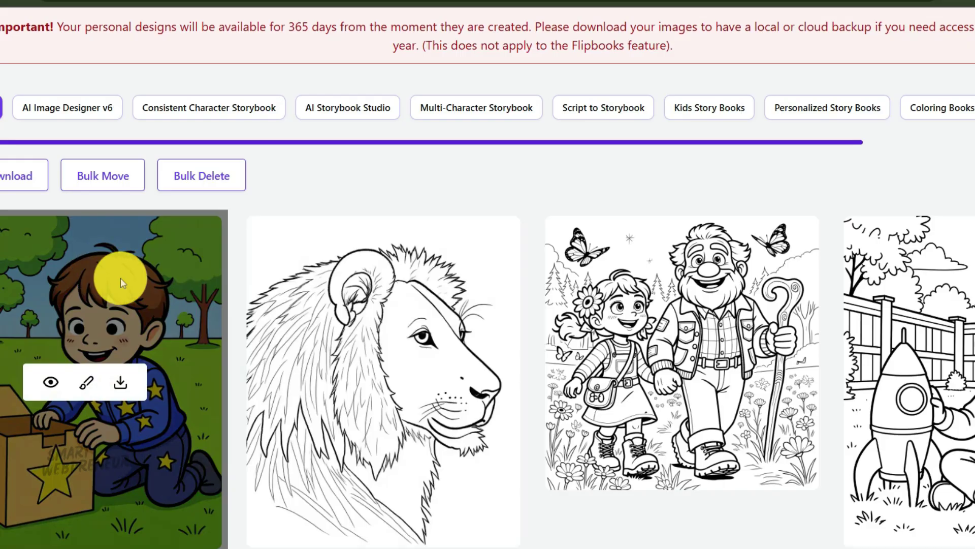
click(49, 385)
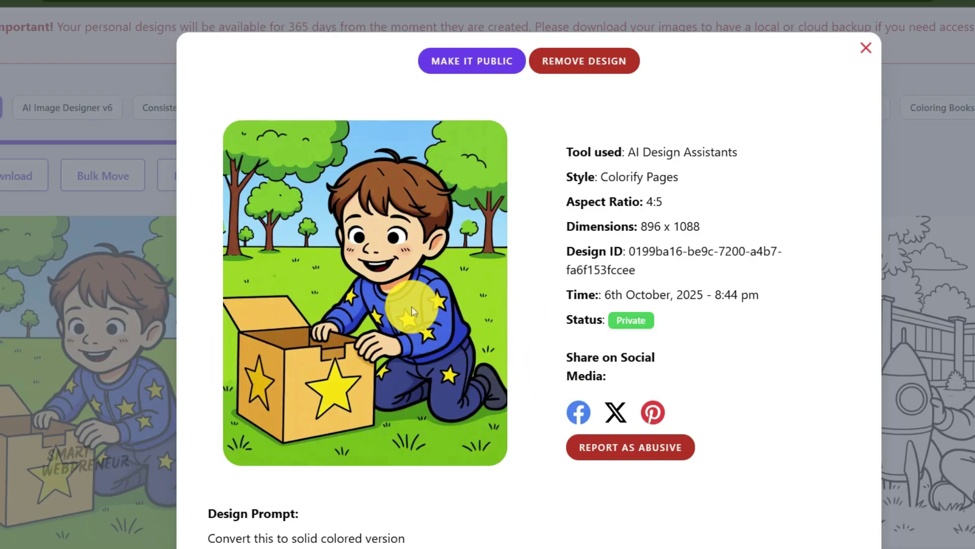
scroll(428, 299, down, 1)
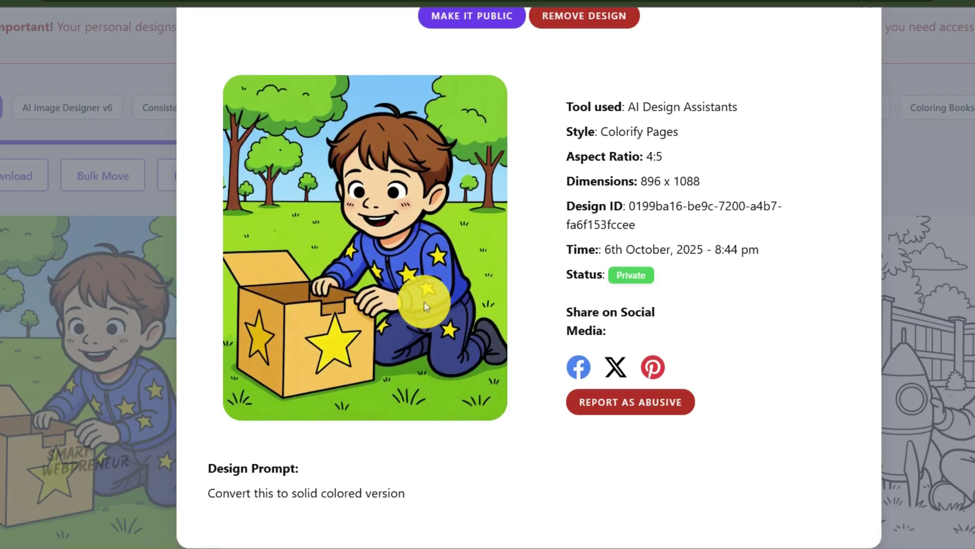
scroll(426, 303, up, 1)
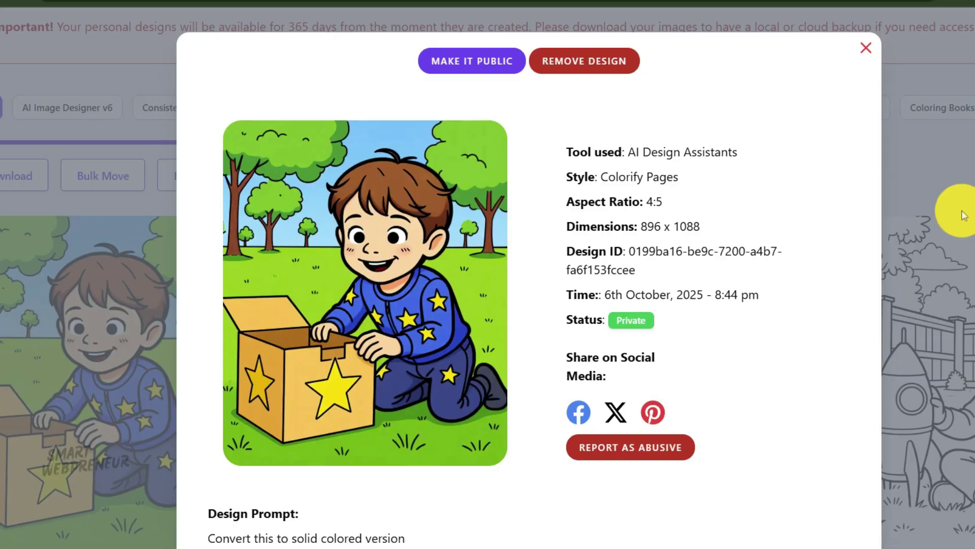